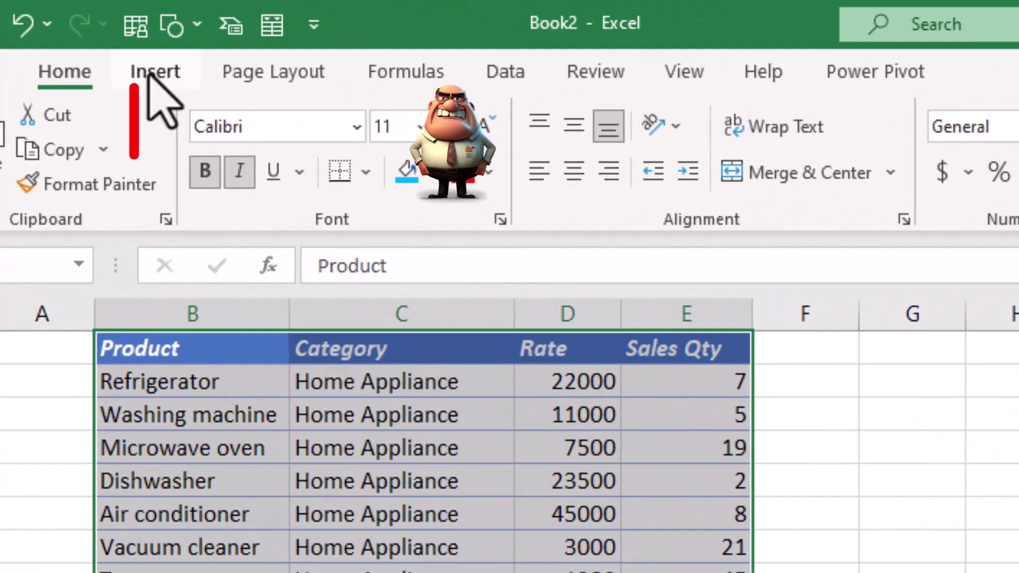
{"action": "left_click", "coordinate": [151, 75]}
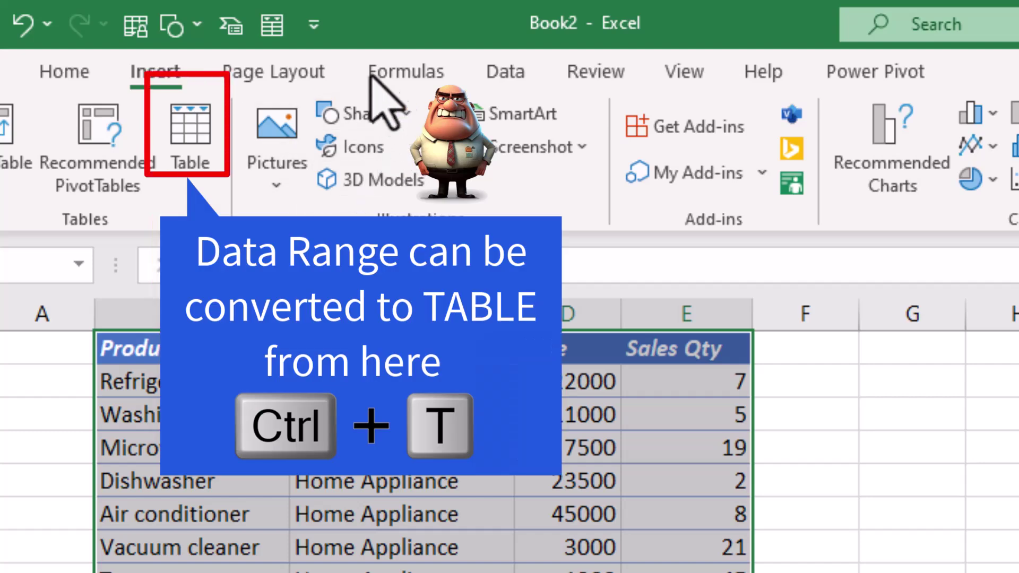
{"action": "left_click", "coordinate": [497, 72]}
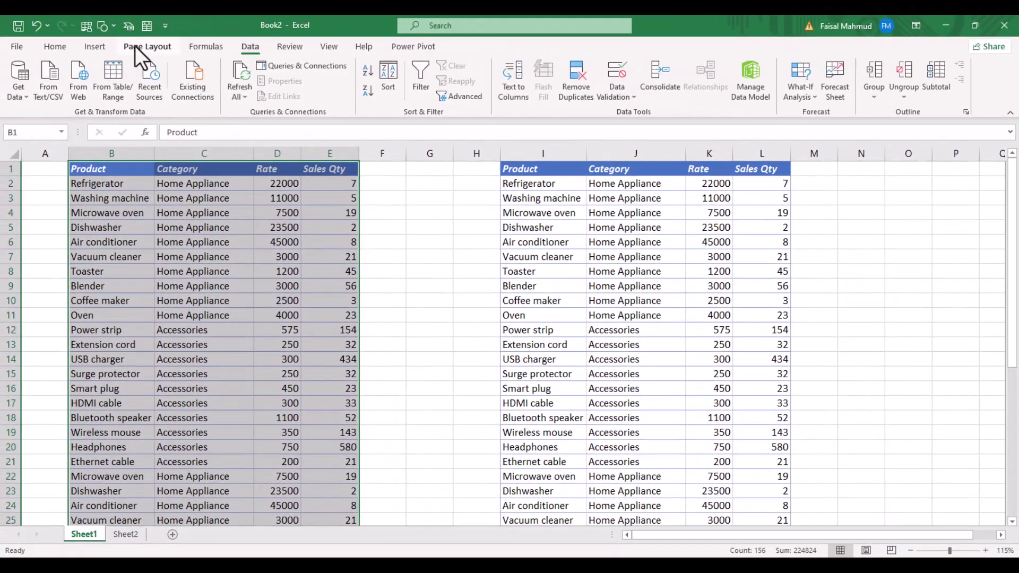
{"action": "left_click", "coordinate": [204, 61]}
{"action": "left_click", "coordinate": [54, 46]}
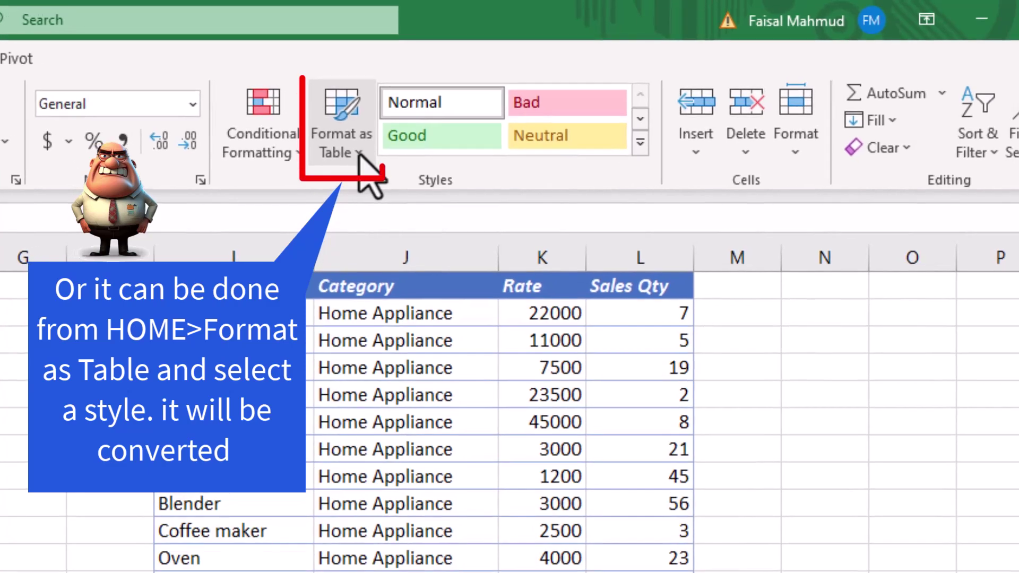
{"action": "left_click", "coordinate": [421, 138]}
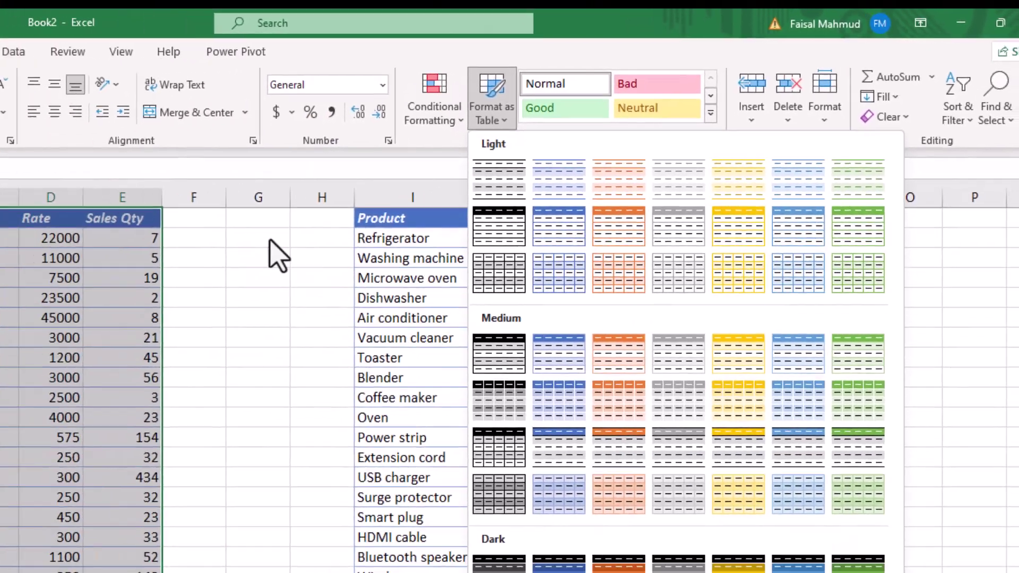
{"action": "left_click", "coordinate": [347, 179]}
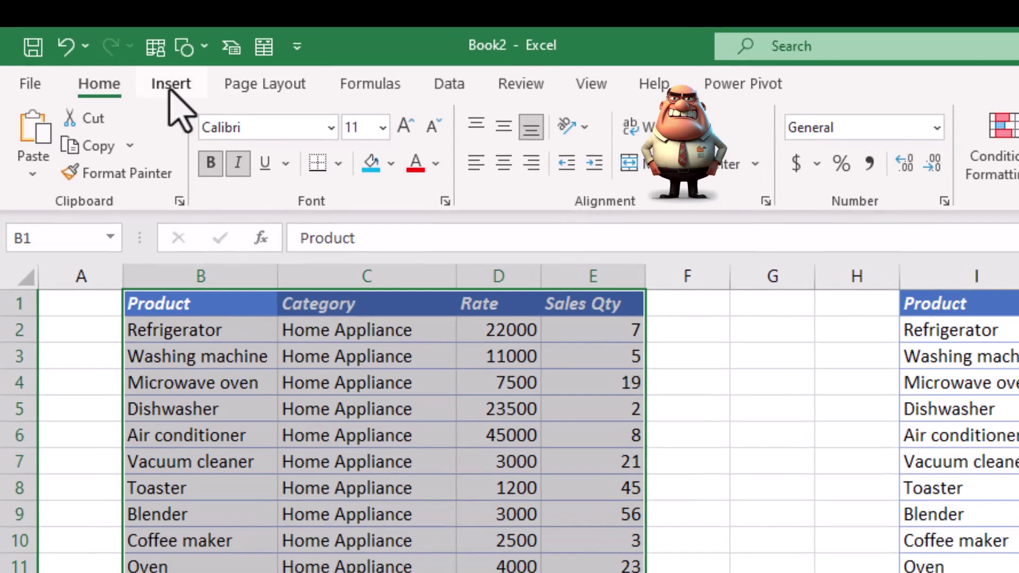
Convert the data range B1:E39 into a table with headers.
{"action": "left_click", "coordinate": [94, 47]}
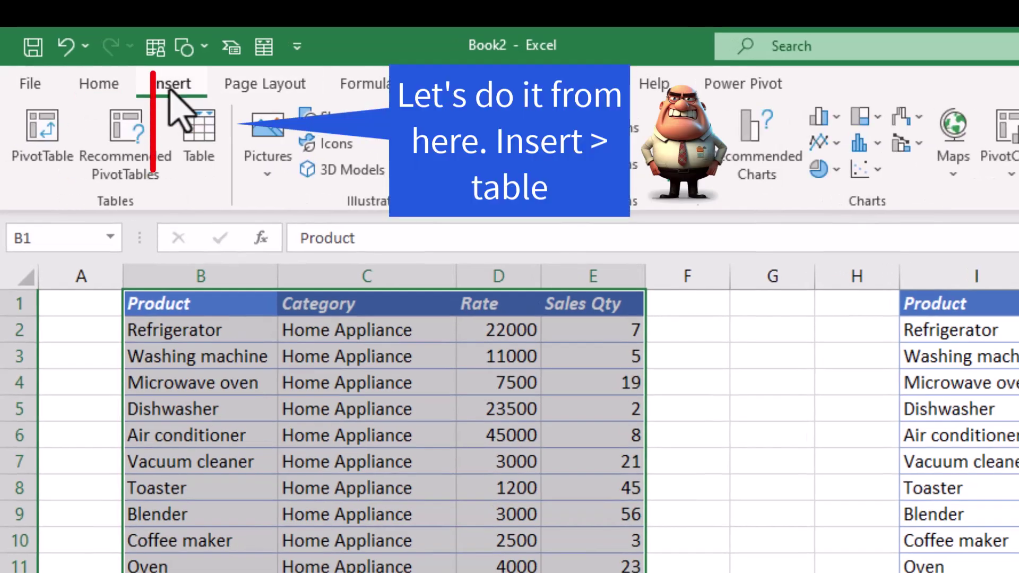
{"action": "left_click", "coordinate": [207, 146]}
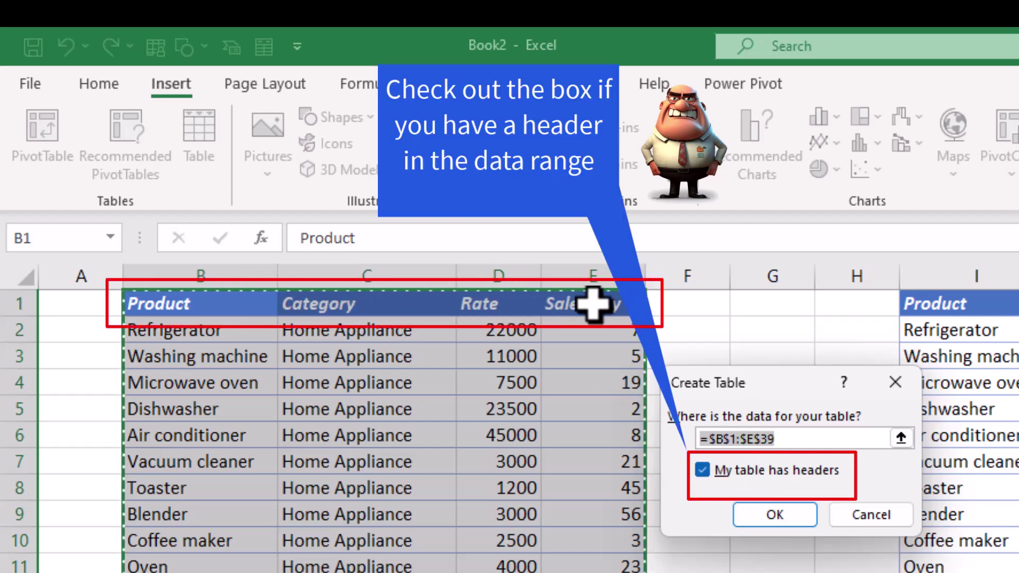
{"action": "left_click", "coordinate": [774, 521]}
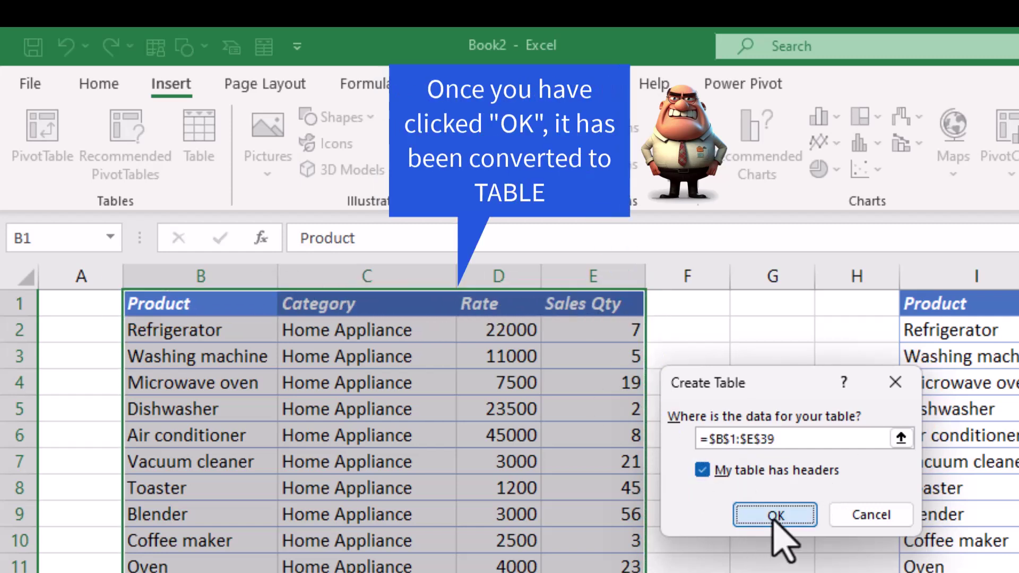
{"action": "left_click", "coordinate": [774, 511]}
Examine the new table's cells and header row, including the filter options of its Sales Qty column.
{"action": "left_click", "coordinate": [245, 326]}
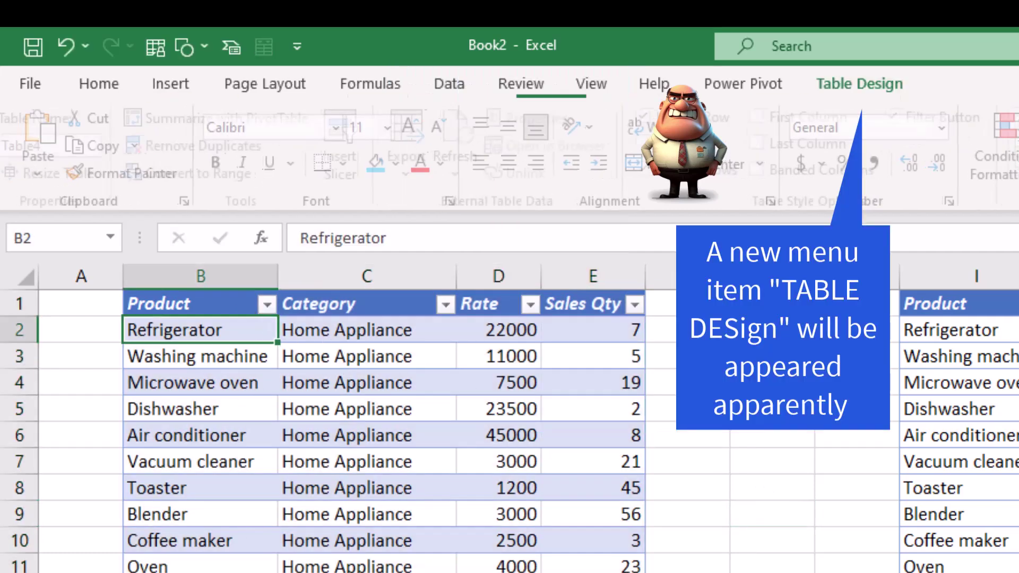
{"action": "left_click", "coordinate": [693, 543]}
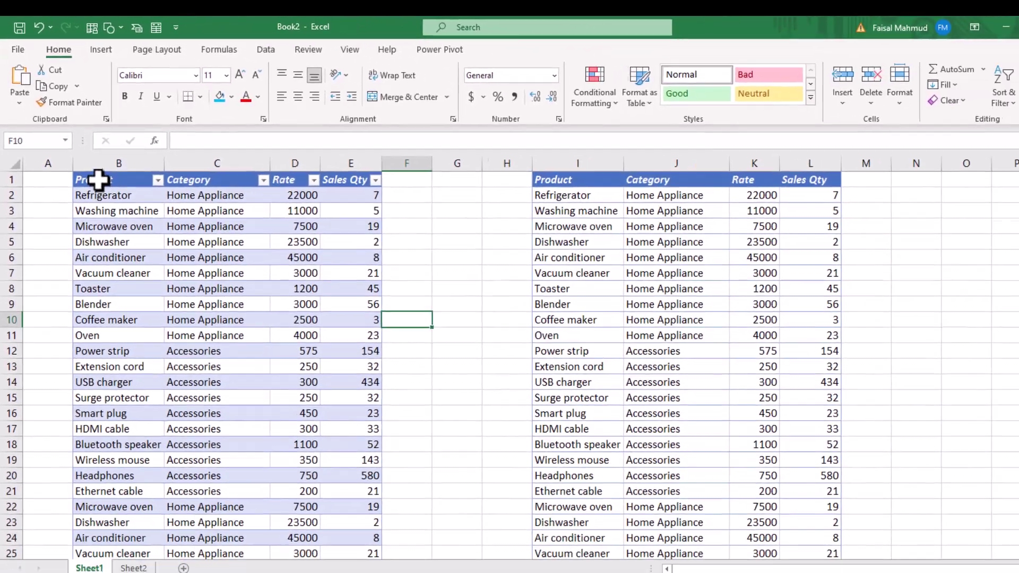
{"action": "left_click_drag", "start_coordinate": [171, 294], "coordinate": [516, 572]}
{"action": "left_click_drag", "start_coordinate": [298, 474], "coordinate": [318, 466]}
{"action": "left_click", "coordinate": [427, 330]}
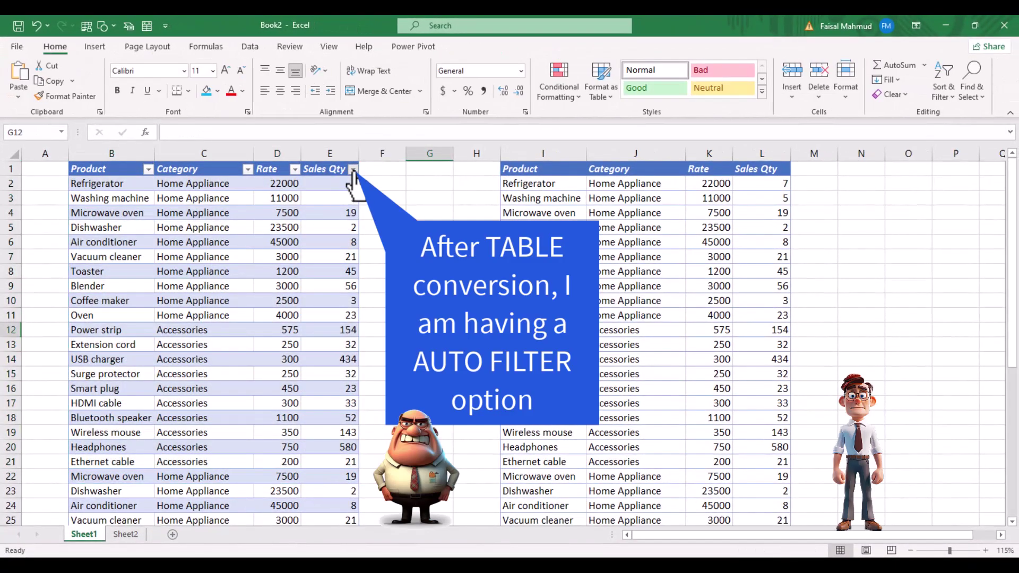
{"action": "left_click", "coordinate": [353, 170]}
{"action": "left_click", "coordinate": [401, 213]}
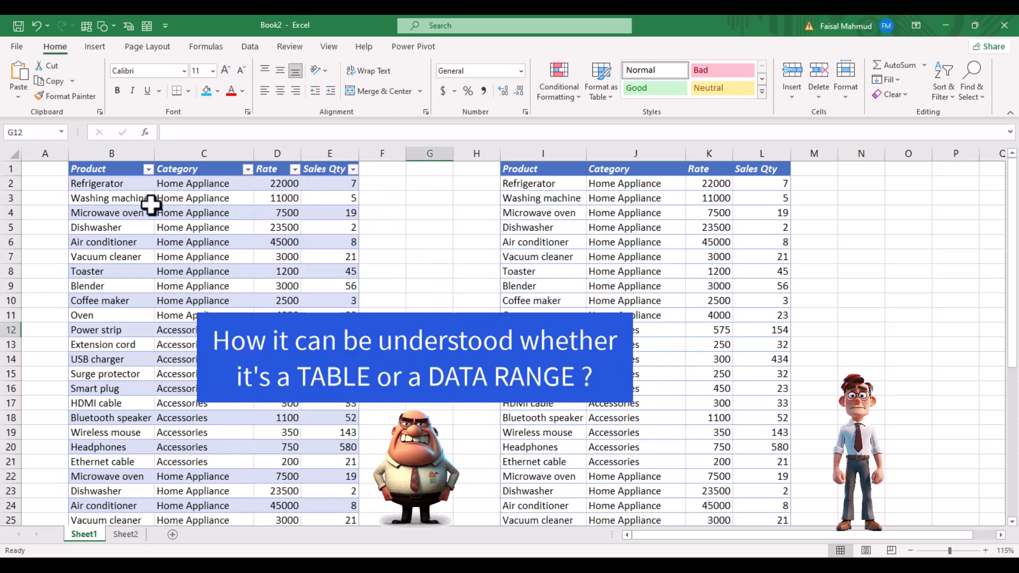
Select cells in the table and in the plain data range alternately to compare whether table design options are offered.
{"action": "left_click", "coordinate": [183, 199]}
{"action": "left_click_drag", "start_coordinate": [112, 214], "coordinate": [338, 212]}
{"action": "left_click_drag", "start_coordinate": [125, 242], "coordinate": [329, 240]}
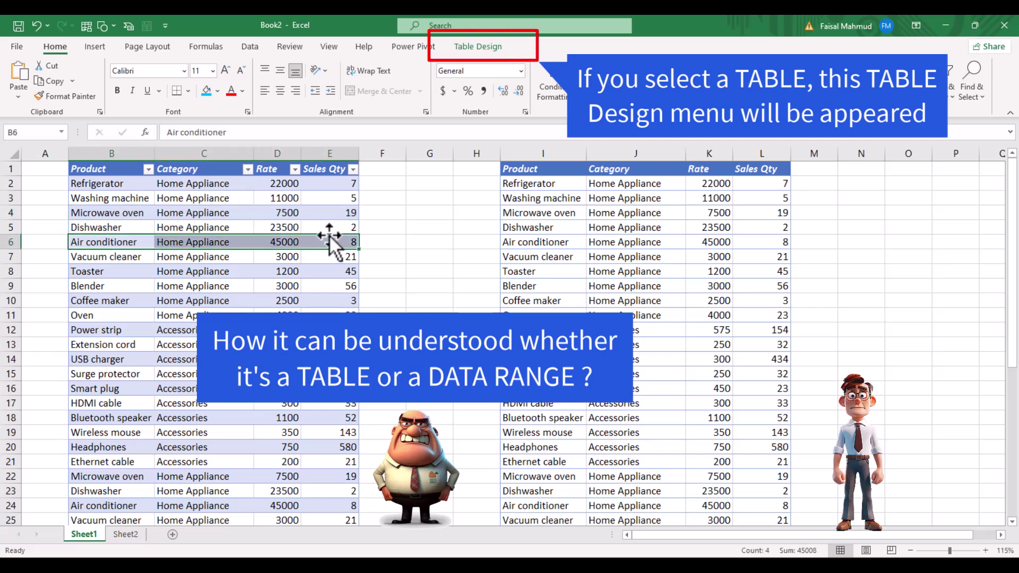
{"action": "left_click_drag", "start_coordinate": [517, 183], "coordinate": [780, 300]}
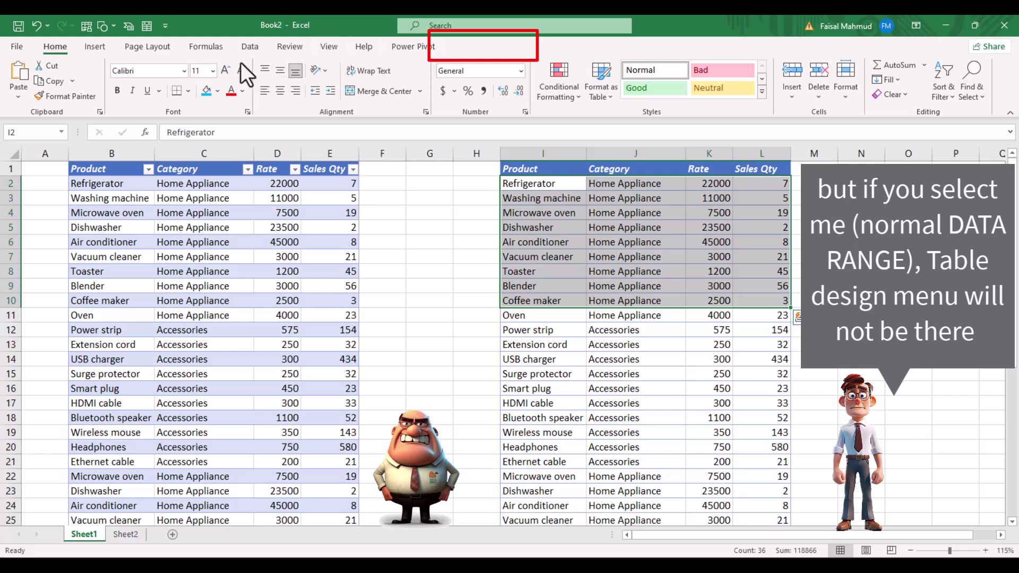
{"action": "left_click", "coordinate": [205, 226]}
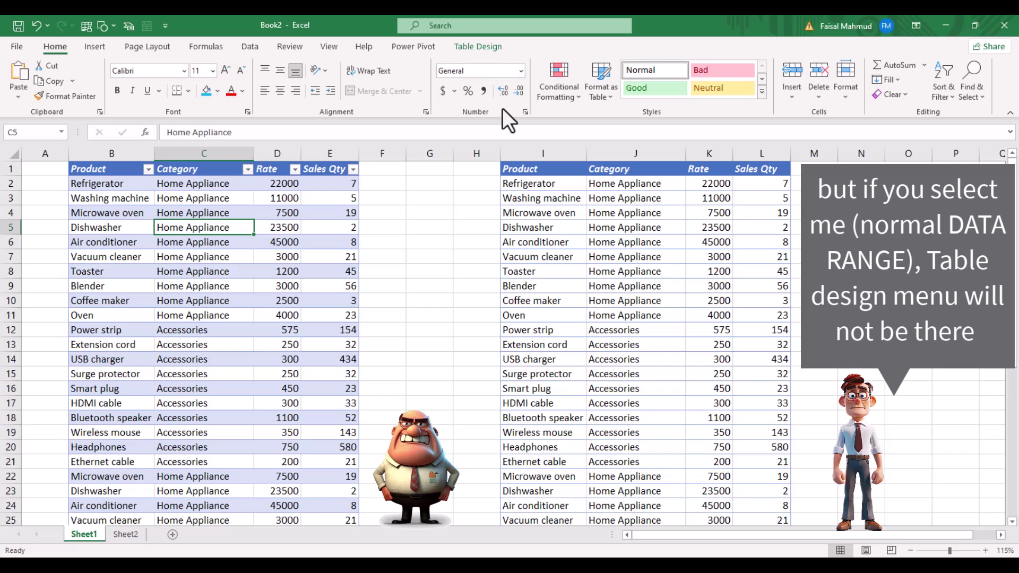
{"action": "left_click", "coordinate": [564, 225]}
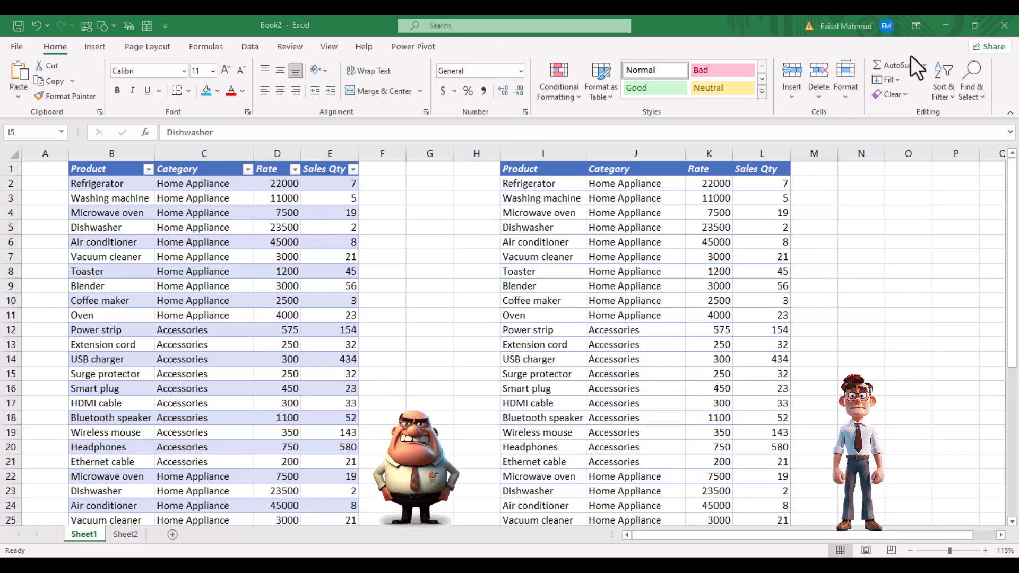
{"action": "left_click", "coordinate": [430, 301]}
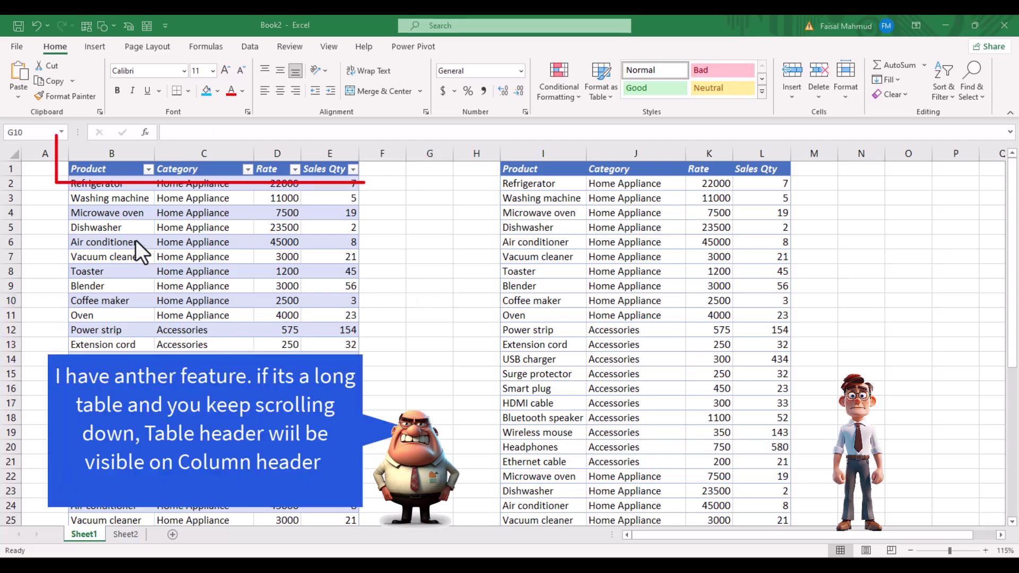
Compare how the headers of the table and of the plain data range behave further down the sheet.
{"action": "left_click", "coordinate": [270, 263]}
{"action": "scroll", "coordinate": [301, 251], "scroll_direction": "down", "scroll_amount": 3}
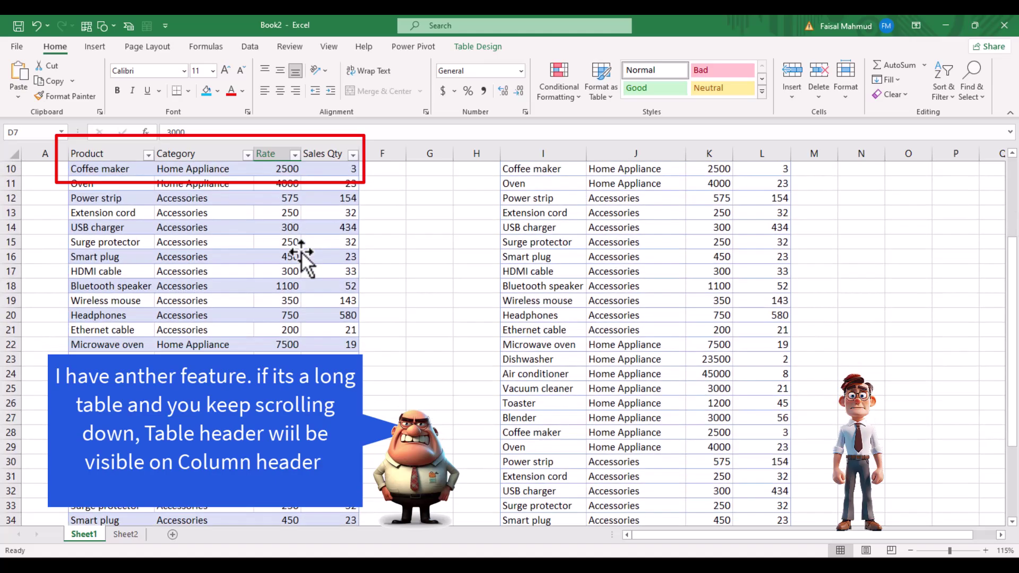
{"action": "scroll", "coordinate": [301, 251], "scroll_direction": "up", "scroll_amount": 3}
{"action": "scroll", "coordinate": [301, 251], "scroll_direction": "down", "scroll_amount": 2}
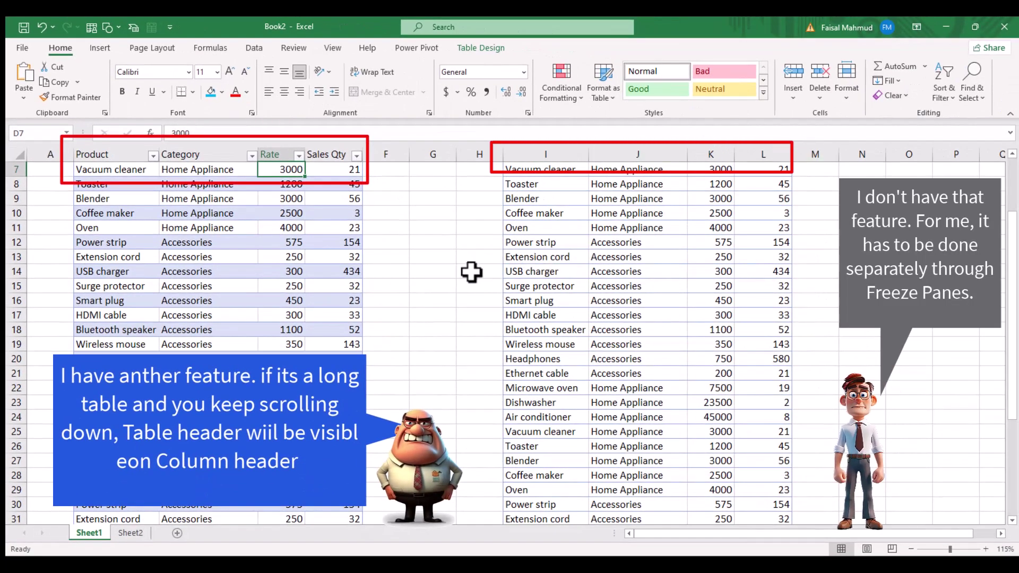
{"action": "scroll", "coordinate": [471, 272], "scroll_direction": "up", "scroll_amount": 2}
{"action": "scroll", "coordinate": [472, 272], "scroll_direction": "down", "scroll_amount": 3}
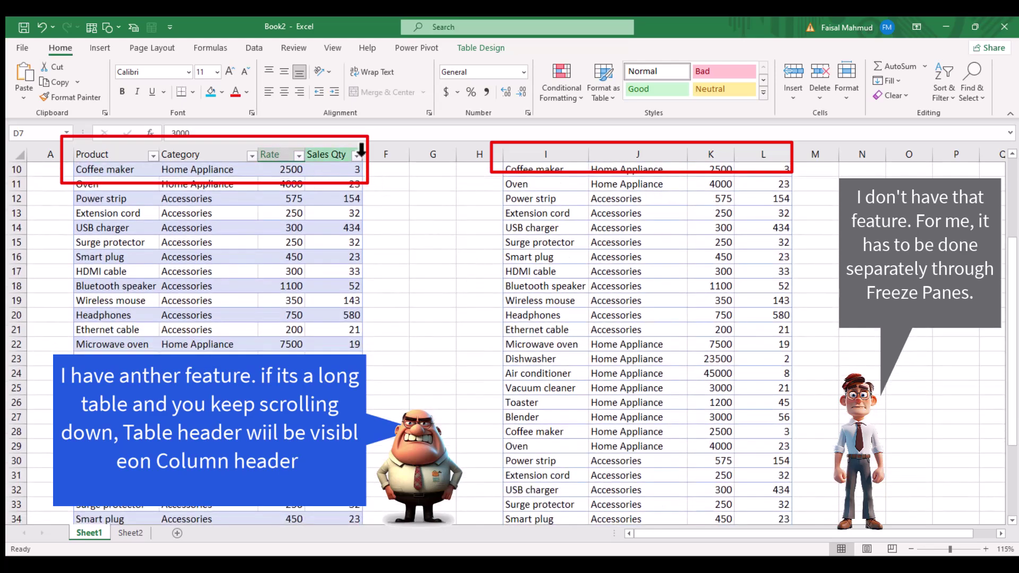
{"action": "scroll", "coordinate": [440, 232], "scroll_direction": "down", "scroll_amount": 7}
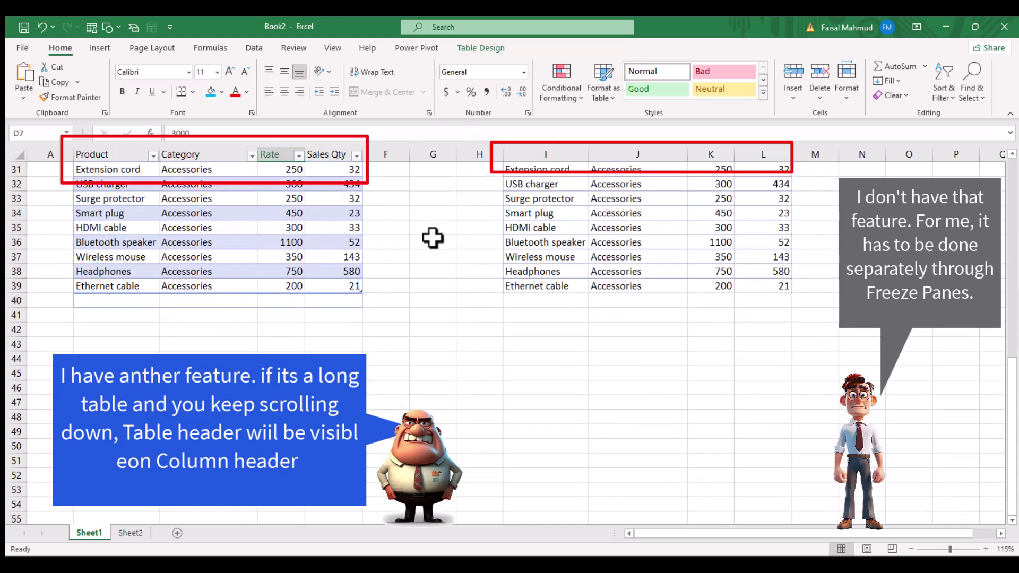
{"action": "scroll", "coordinate": [433, 238], "scroll_direction": "up", "scroll_amount": 5}
{"action": "scroll", "coordinate": [433, 238], "scroll_direction": "up", "scroll_amount": 5}
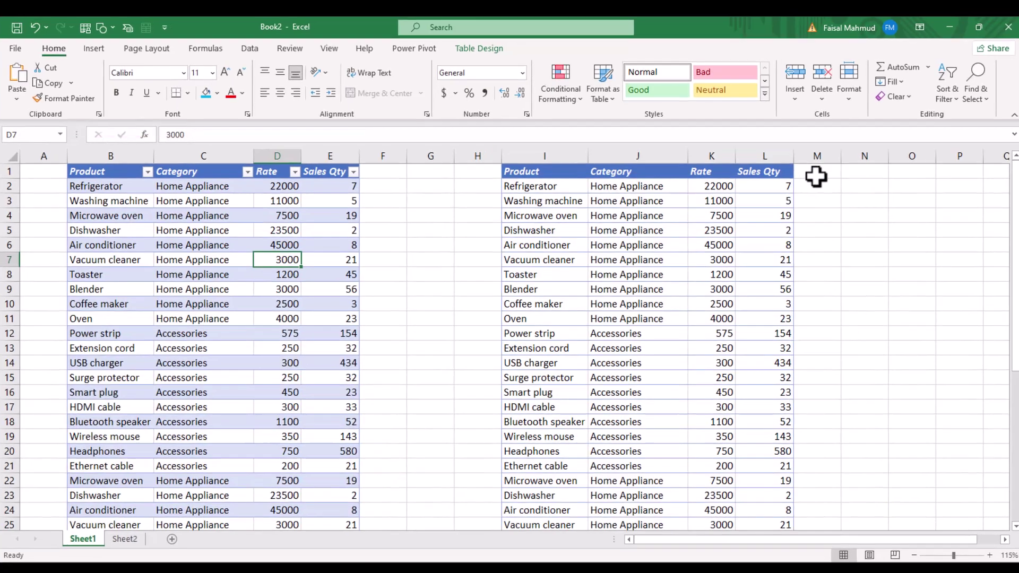
Add the header "Sales amount" in M1 beside the plain data range and fit the column width to it.
{"action": "left_click", "coordinate": [816, 171]}
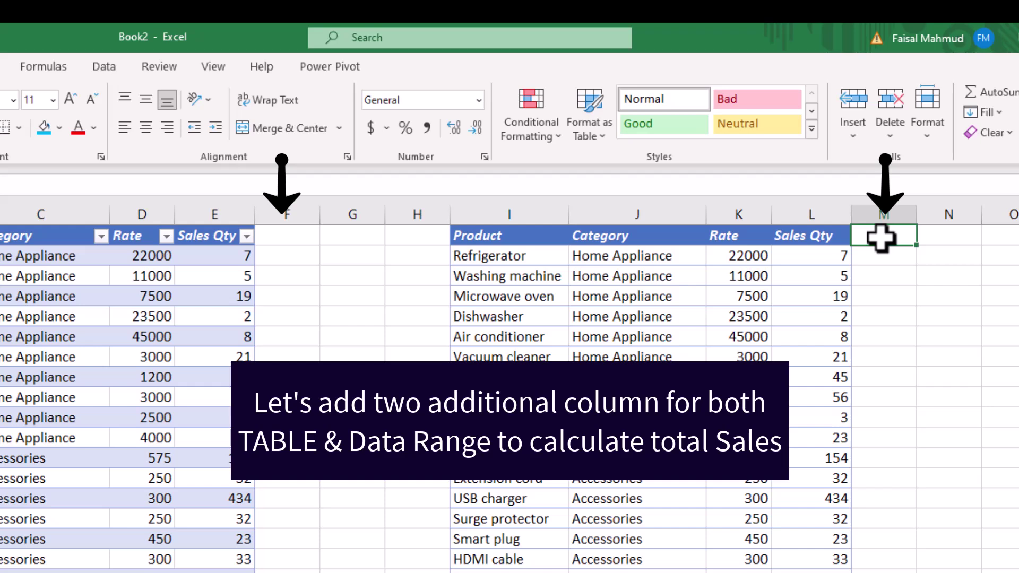
{"action": "type", "text": "les amount"}
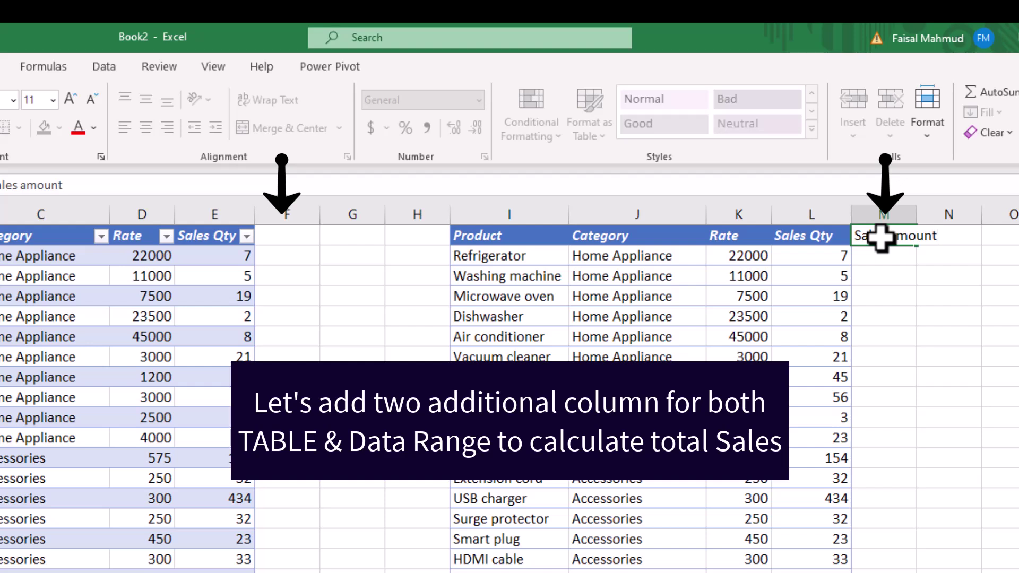
{"action": "key", "text": "Tab"}
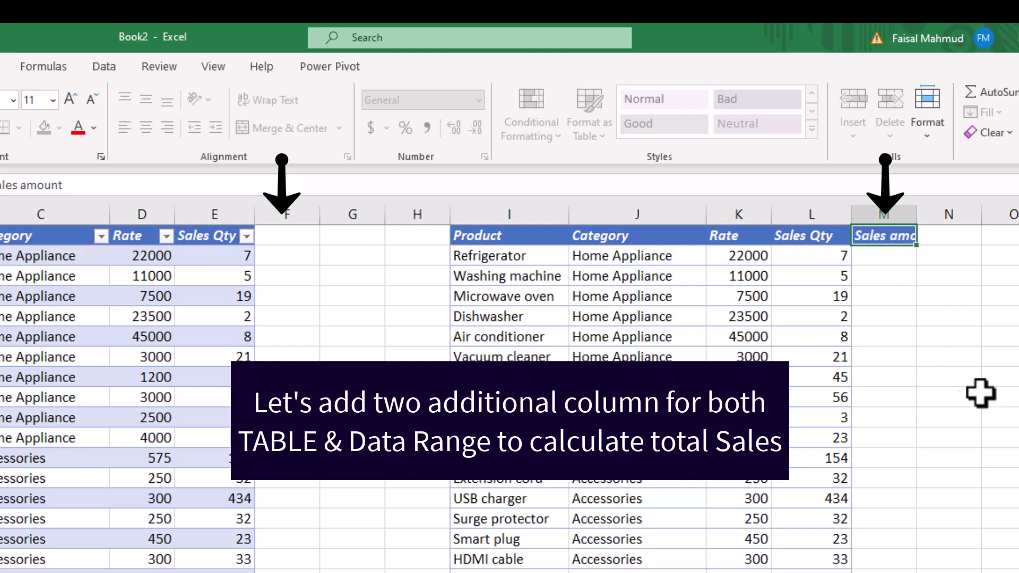
{"action": "double_click", "coordinate": [917, 210]}
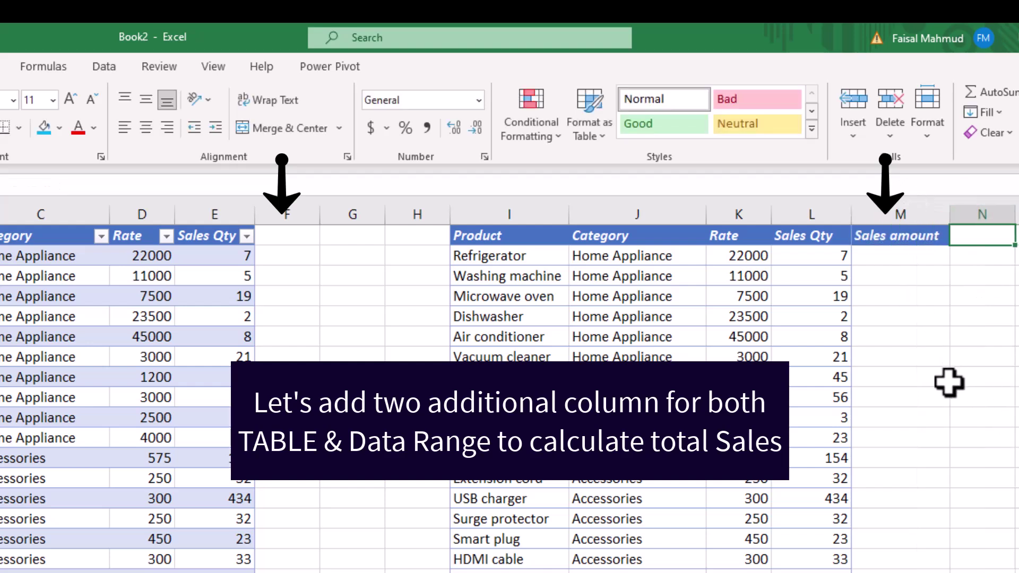
Add a "Sales Amount" column to the table with a header in F1 and widen column F.
{"action": "left_click", "coordinate": [287, 234]}
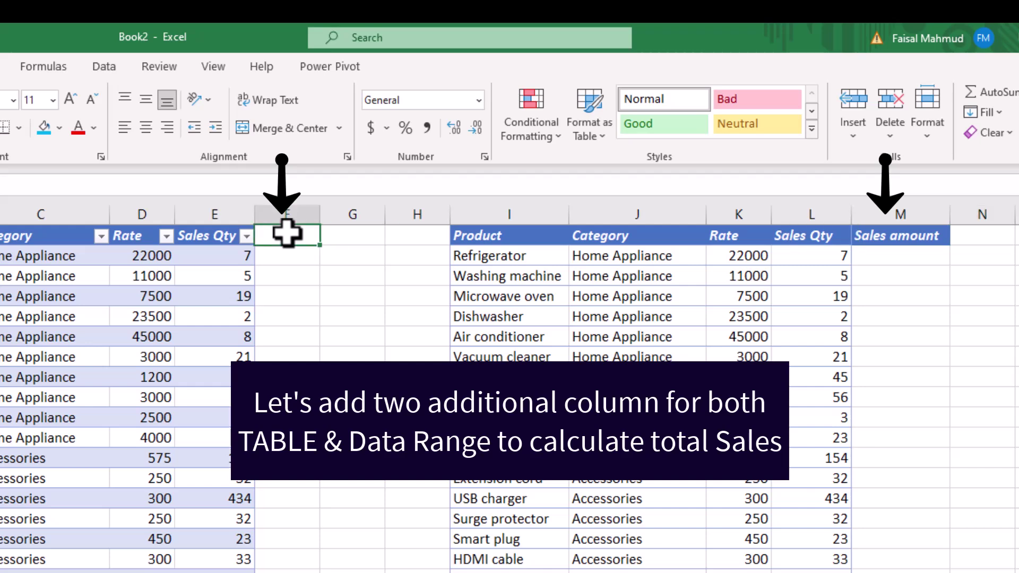
{"action": "type", "text": "Sales Amount"}
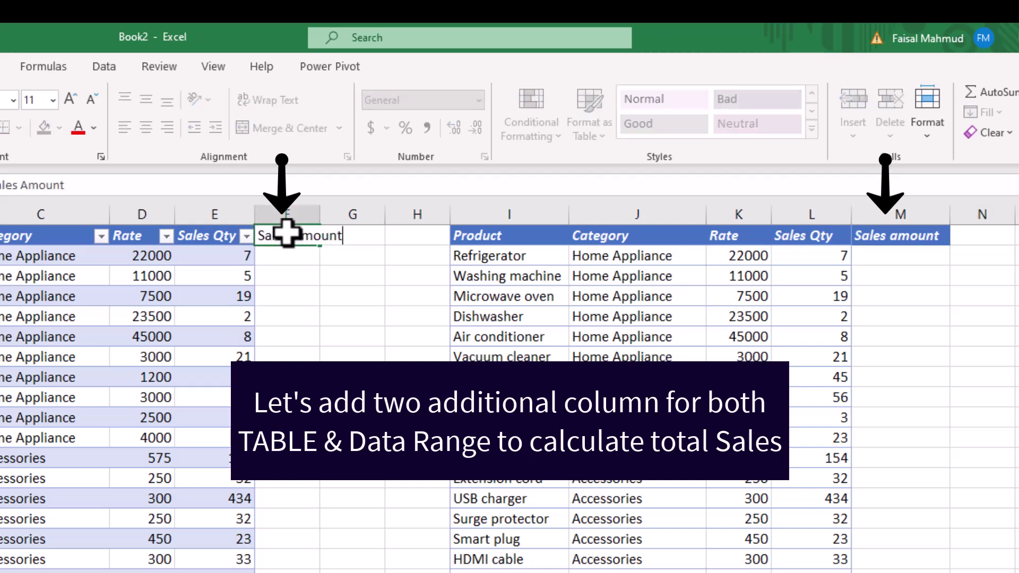
{"action": "key", "text": "Tab"}
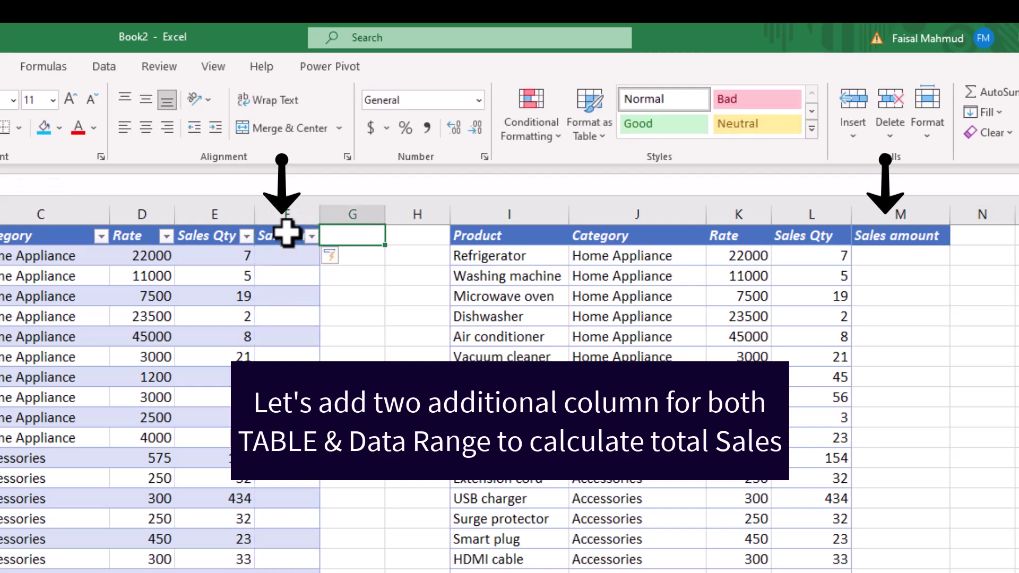
{"action": "left_click_drag", "start_coordinate": [319, 218], "coordinate": [348, 218]}
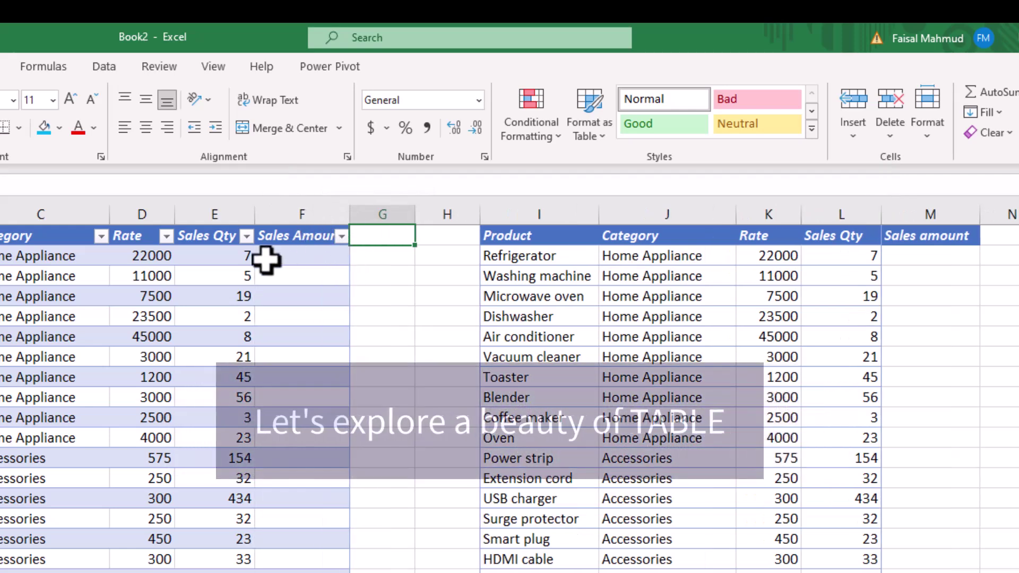
{"action": "left_click", "coordinate": [304, 260]}
{"action": "type", "text": "="}
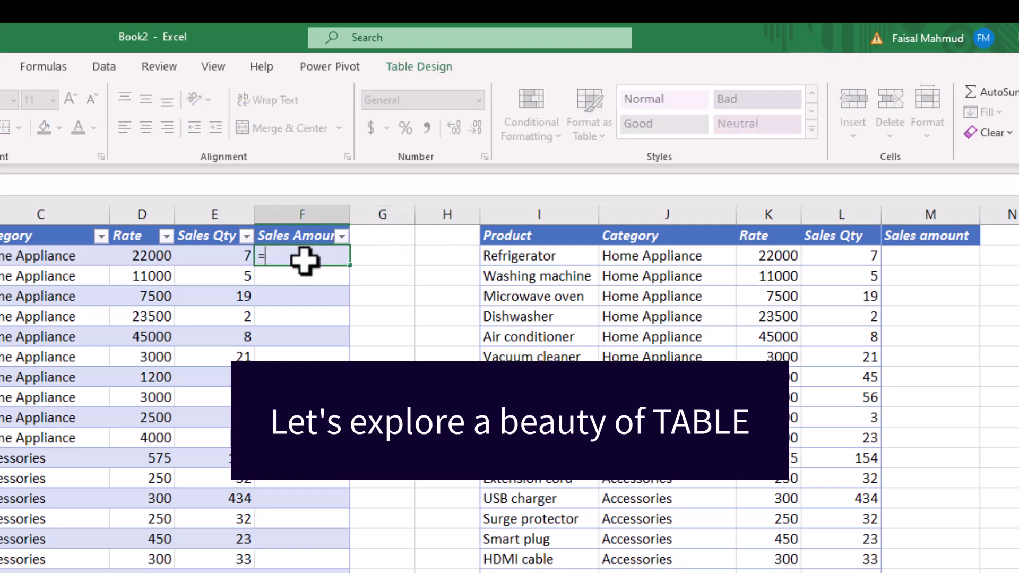
{"action": "left_click", "coordinate": [167, 256]}
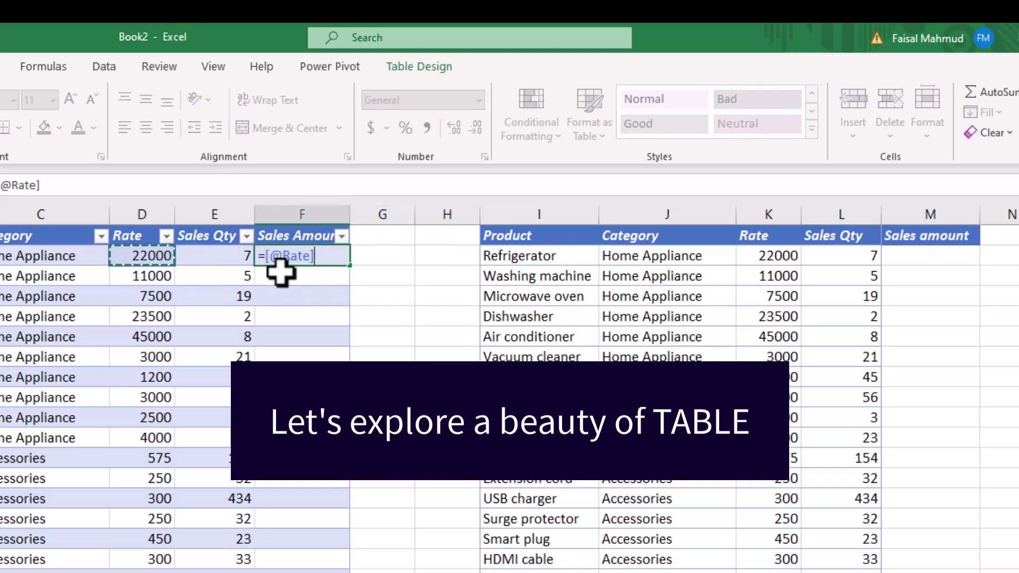
{"action": "type", "text": "*"}
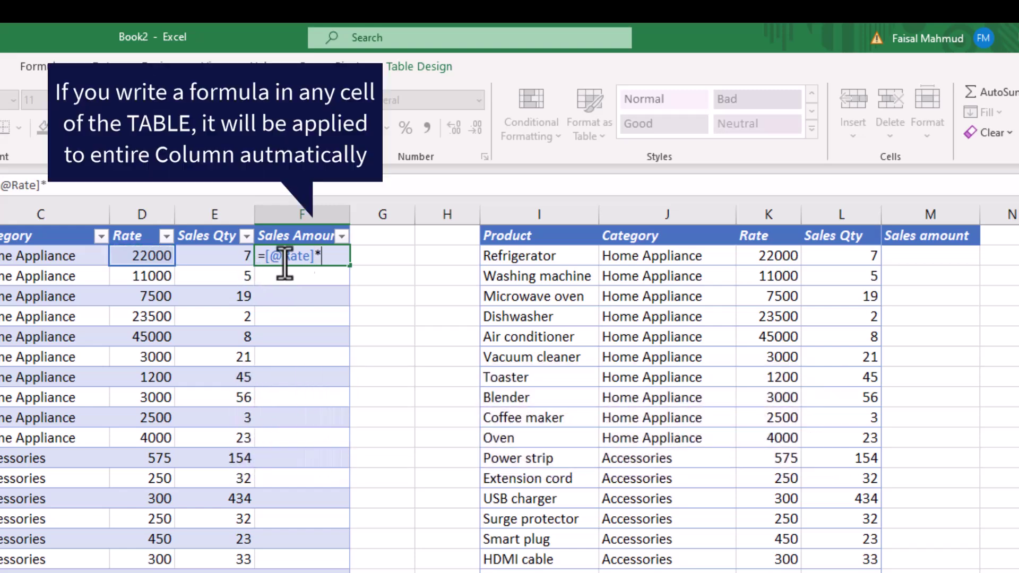
{"action": "left_click", "coordinate": [220, 258]}
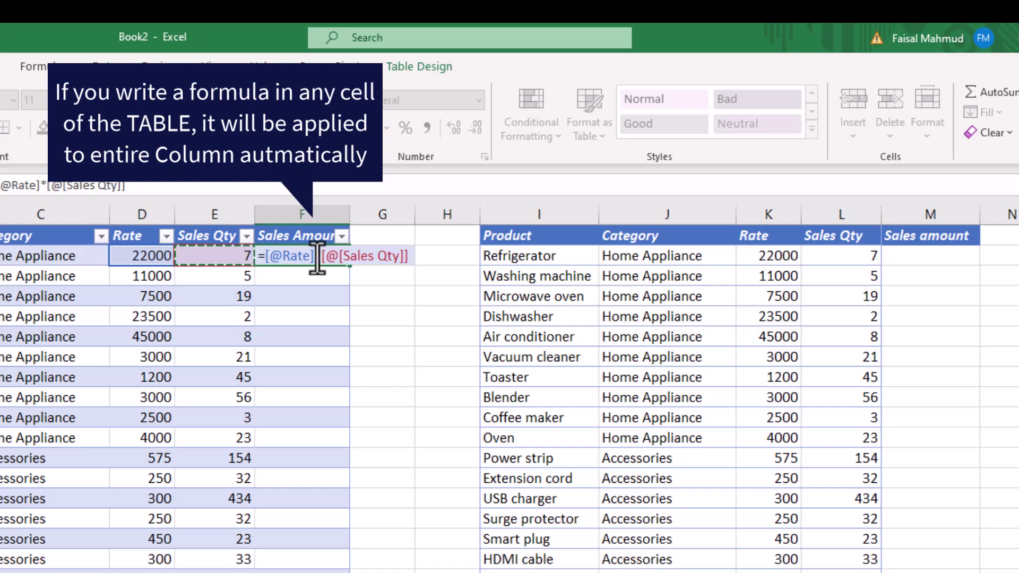
{"action": "key", "text": "Return"}
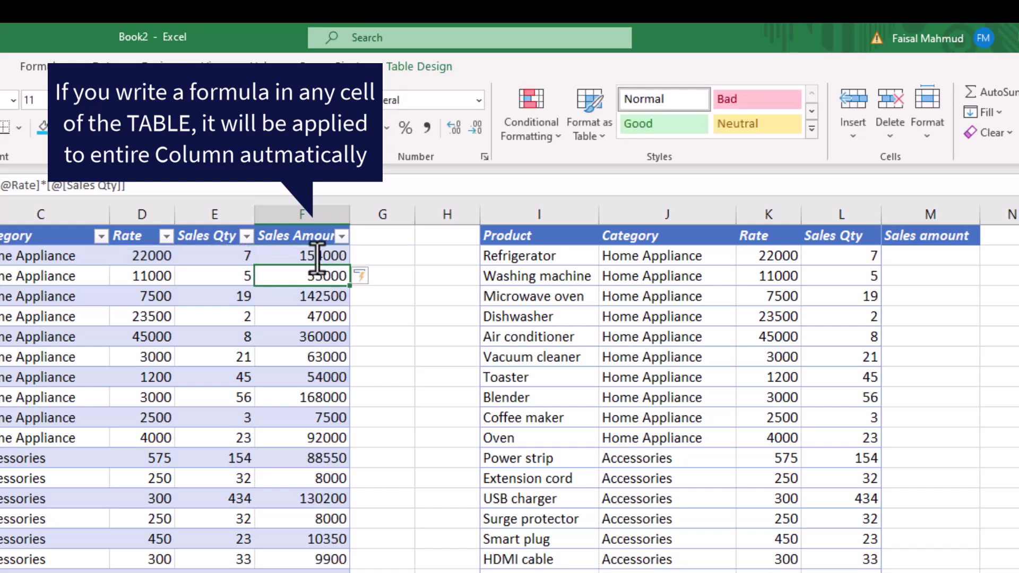
Calculate the first sales amount of the plain data range by entering =K2*L2 in M2.
{"action": "left_click_drag", "start_coordinate": [318, 256], "coordinate": [313, 571]}
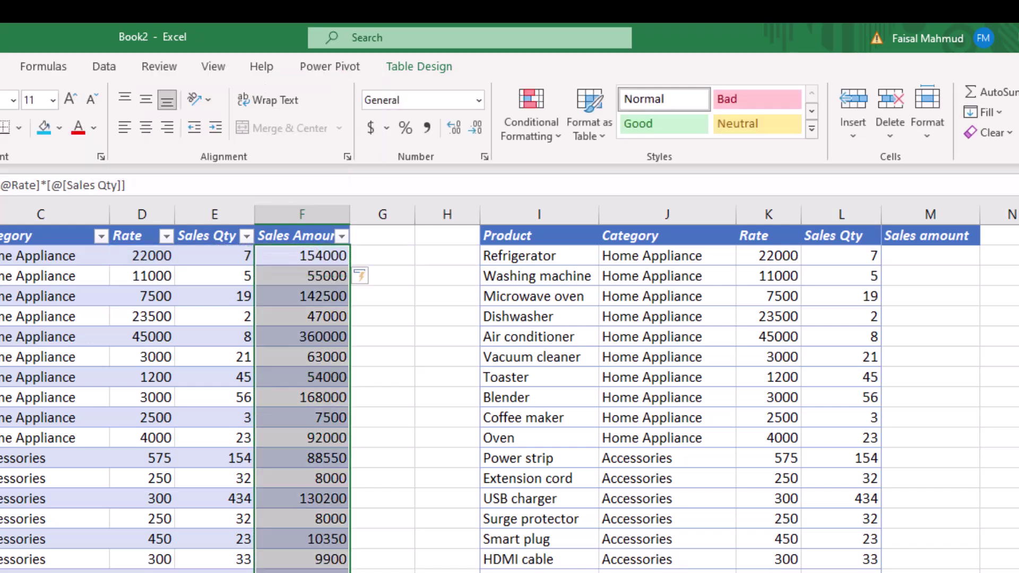
{"action": "left_click", "coordinate": [932, 256]}
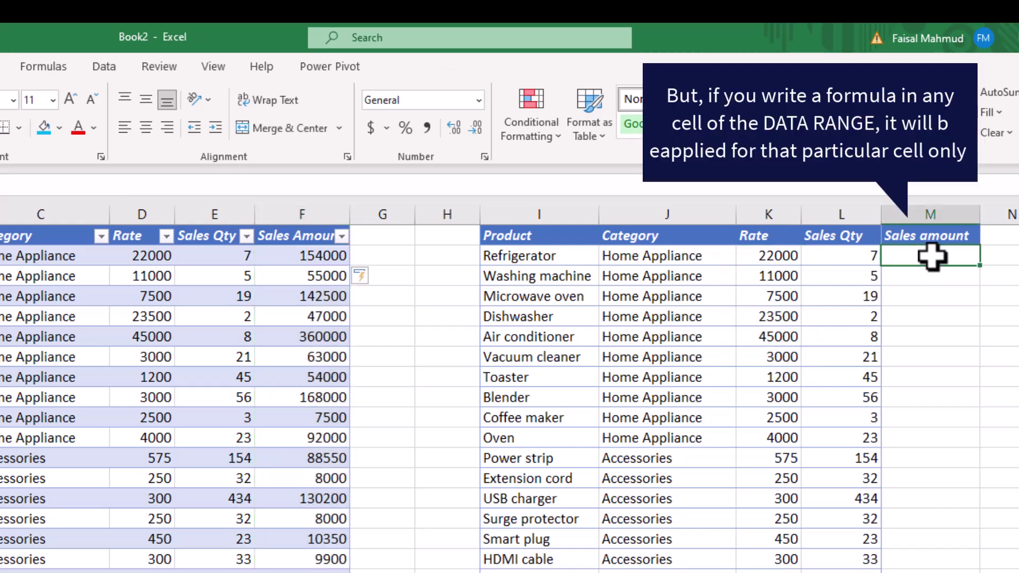
{"action": "type", "text": "="}
{"action": "left_click", "coordinate": [785, 258]}
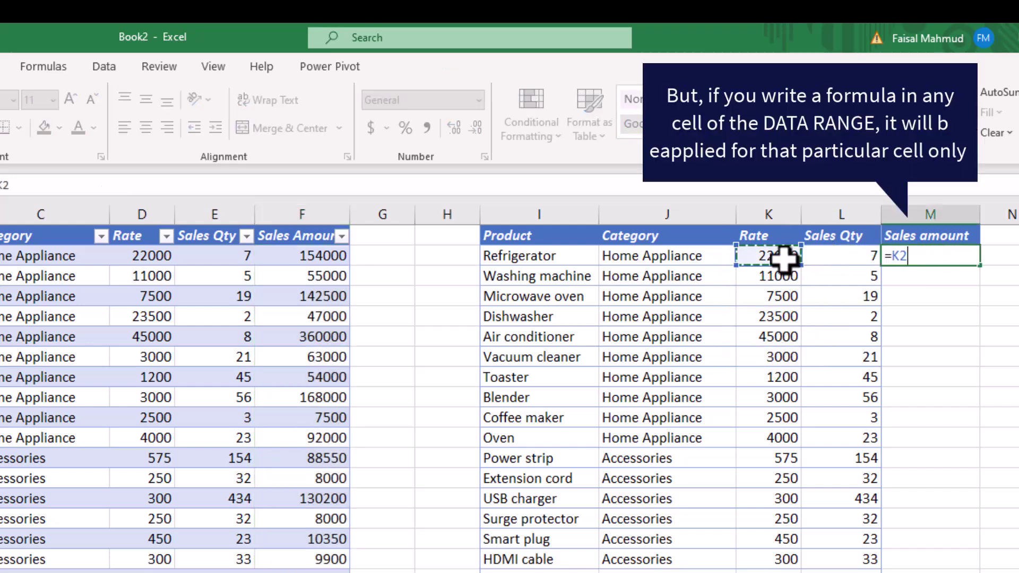
{"action": "left_click", "coordinate": [841, 258]}
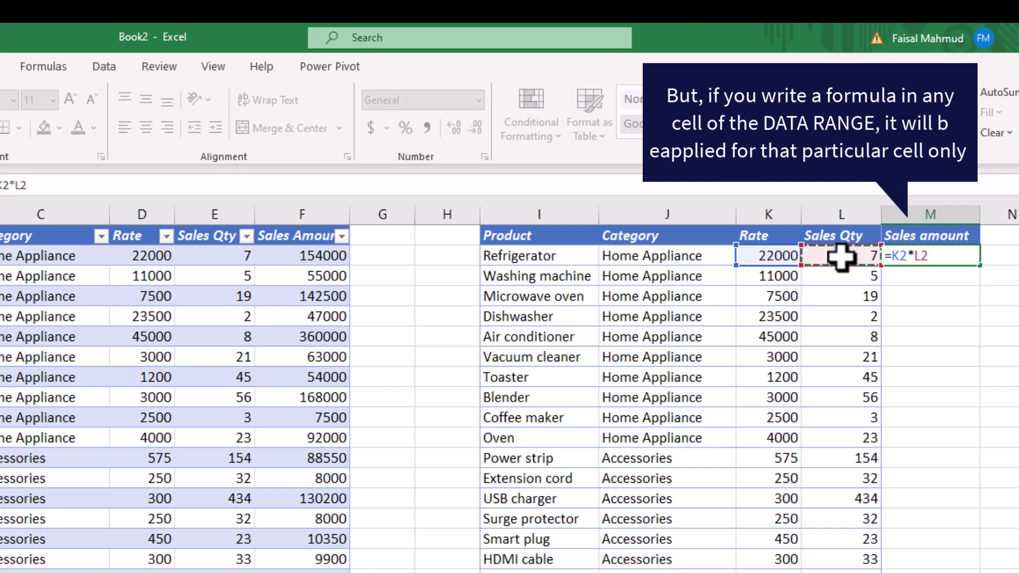
{"action": "key", "text": "Return"}
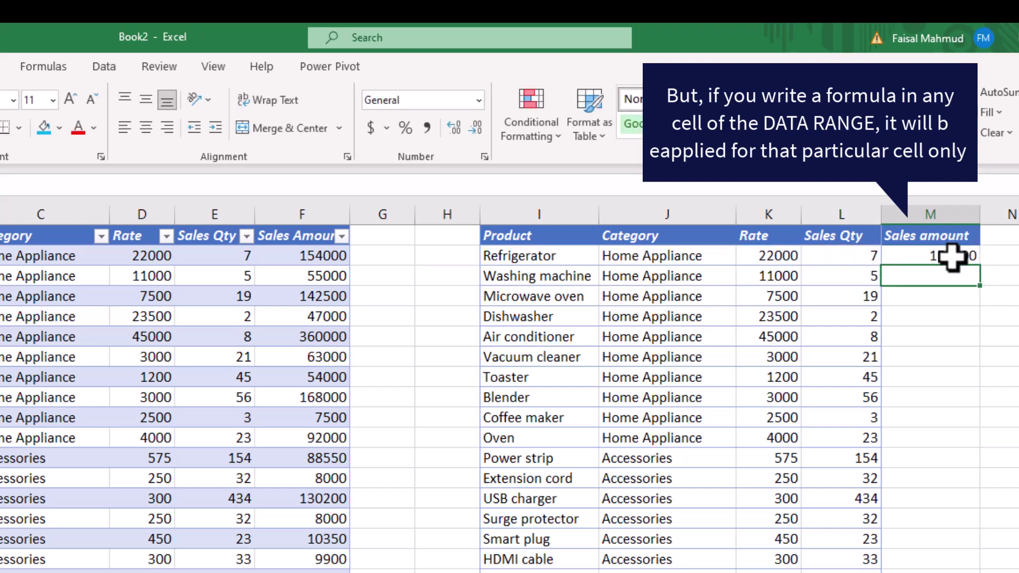
Fill the M2 formula down the plain range's Sales amount column to M39 and check the filled rows.
{"action": "left_click", "coordinate": [950, 256]}
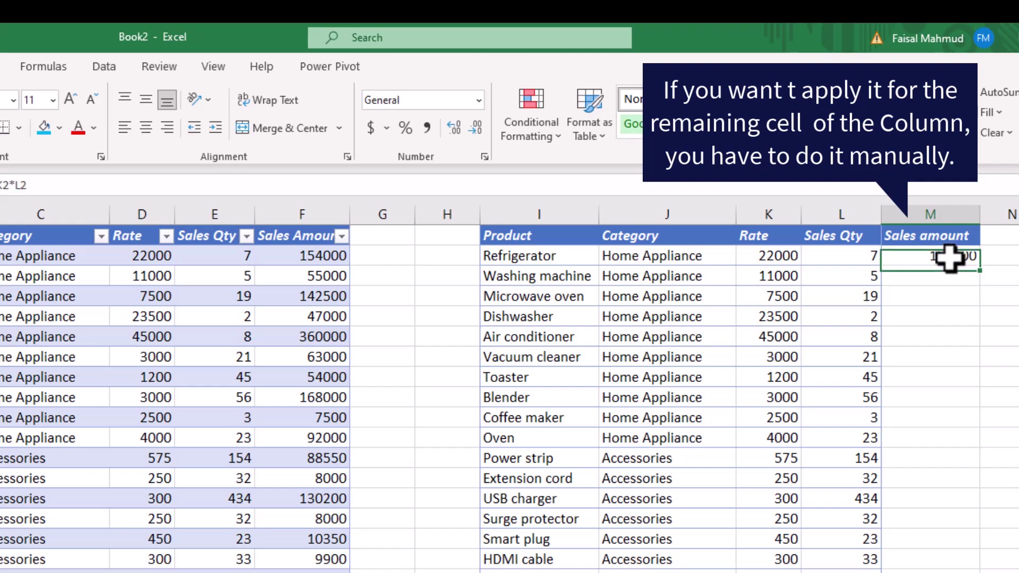
{"action": "double_click", "coordinate": [984, 271]}
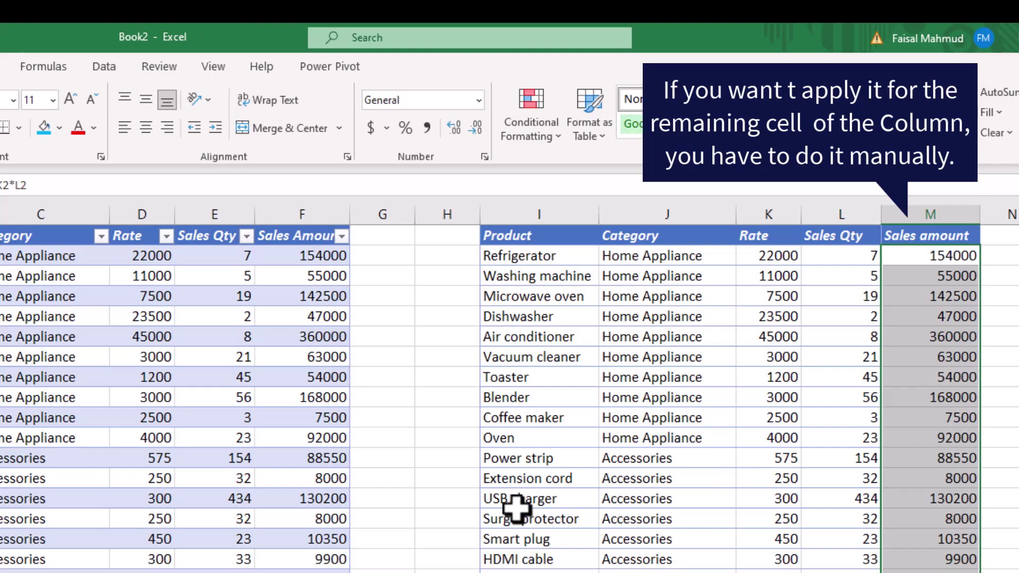
{"action": "scroll", "coordinate": [518, 513], "scroll_direction": "down", "scroll_amount": 3}
{"action": "scroll", "coordinate": [516, 518], "scroll_direction": "down", "scroll_amount": 5}
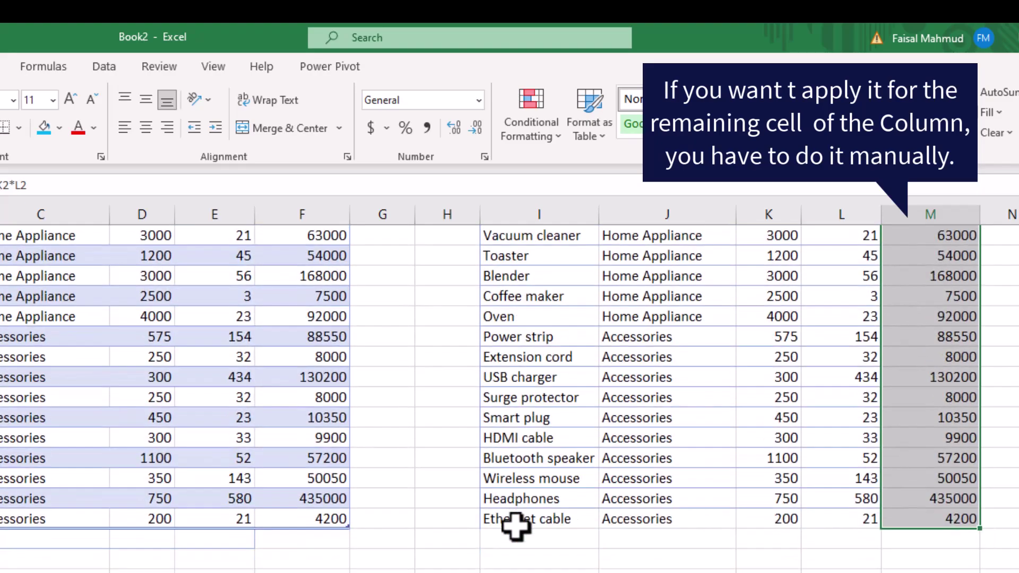
{"action": "scroll", "coordinate": [516, 525], "scroll_direction": "up", "scroll_amount": 8}
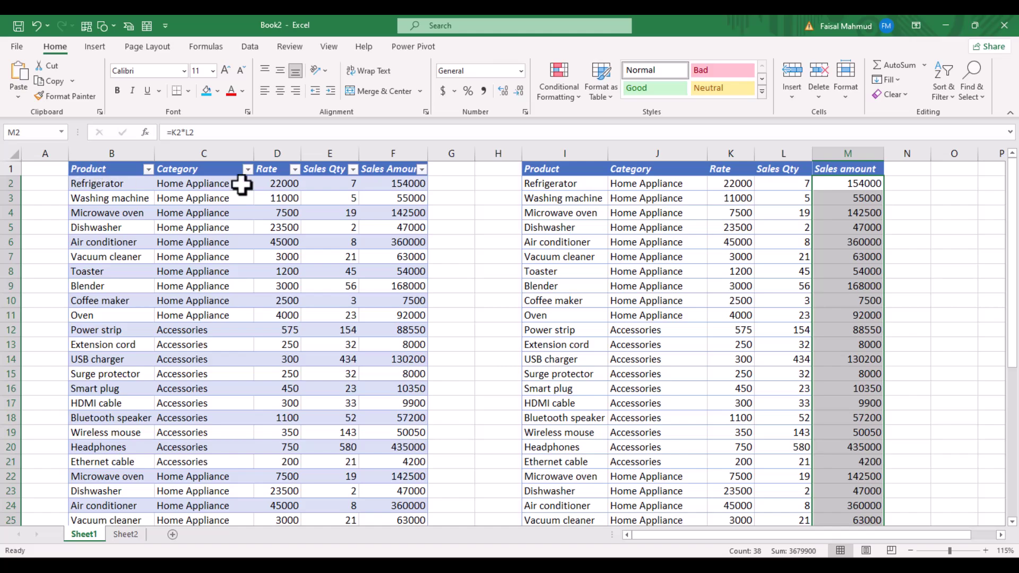
Turn on the total row for the product sales table.
{"action": "left_click", "coordinate": [348, 198]}
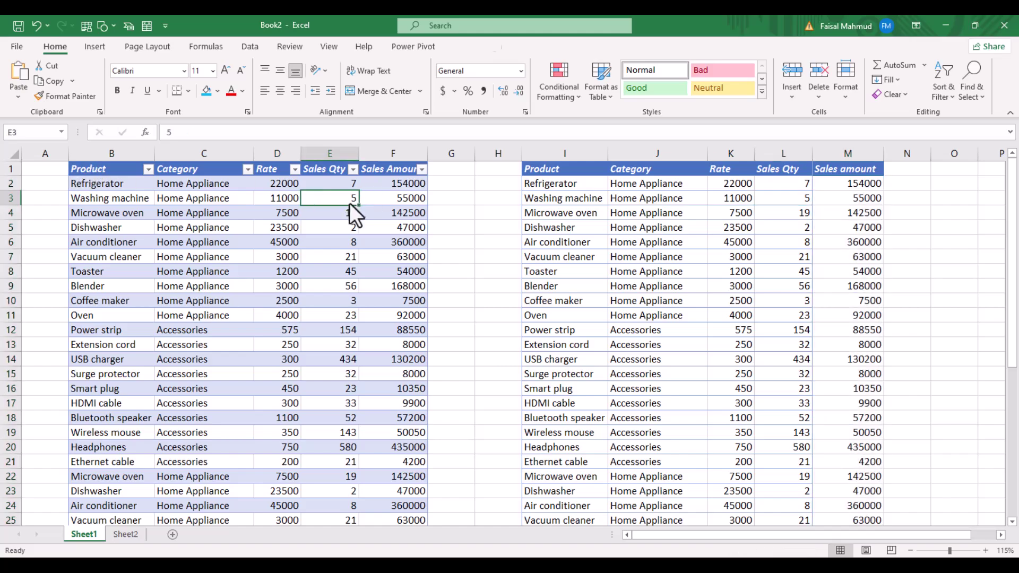
{"action": "left_click", "coordinate": [478, 46]}
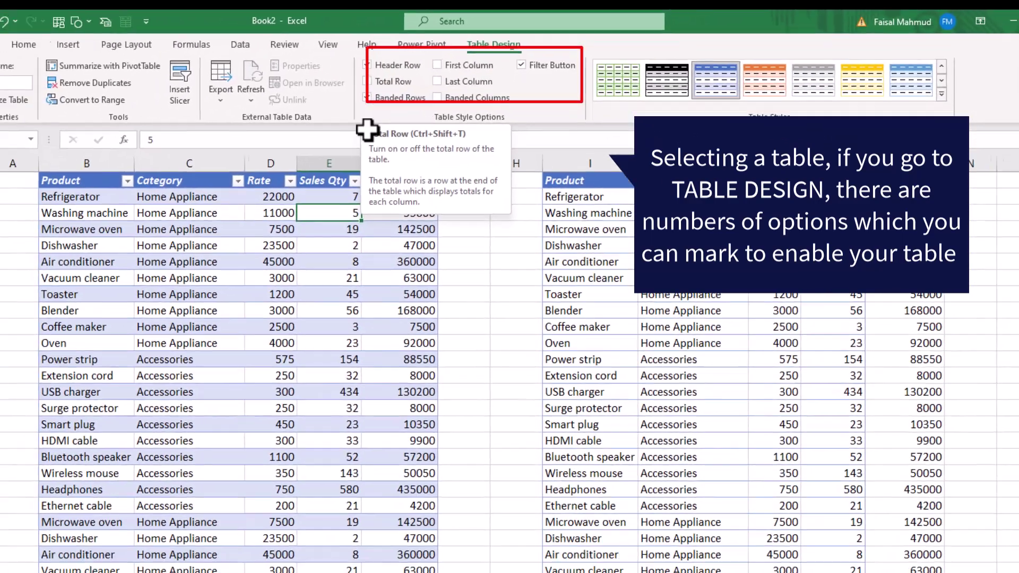
{"action": "scroll", "coordinate": [335, 487], "scroll_direction": "down", "scroll_amount": 6}
{"action": "scroll", "coordinate": [409, 318], "scroll_direction": "down", "scroll_amount": 2}
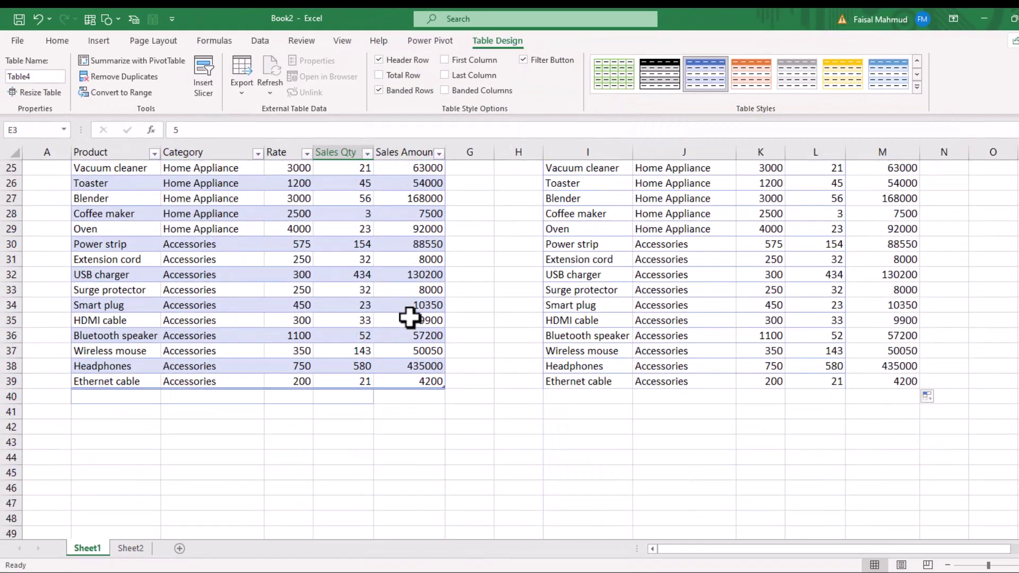
{"action": "left_click", "coordinate": [379, 75]}
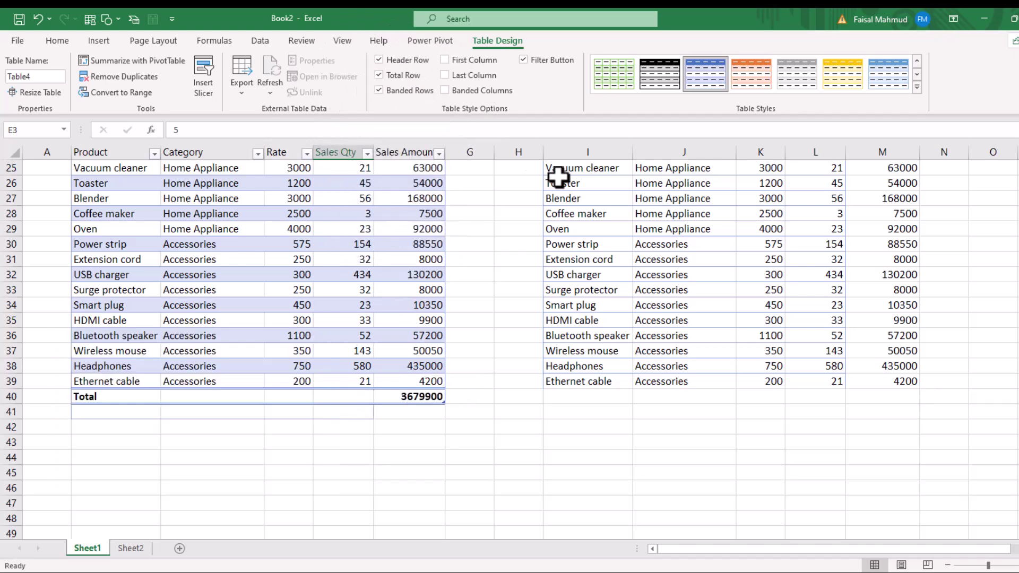
Total the plain range's Sales amount column in M40 using AutoSum over M2:M39.
{"action": "scroll", "coordinate": [757, 286], "scroll_direction": "up", "scroll_amount": 5}
{"action": "left_click", "coordinate": [759, 289]}
{"action": "scroll", "coordinate": [880, 340], "scroll_direction": "down", "scroll_amount": 6}
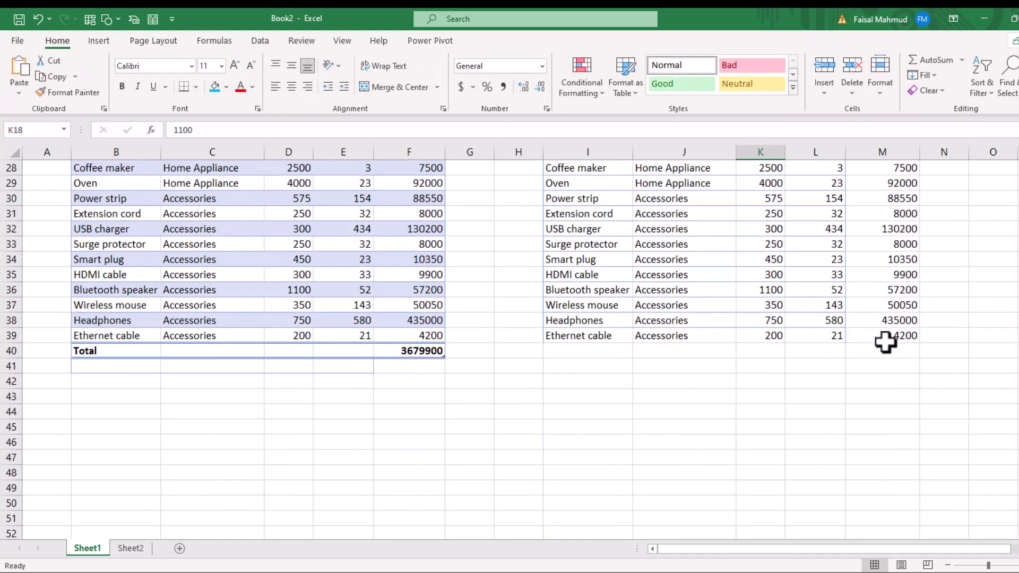
{"action": "left_click", "coordinate": [904, 350]}
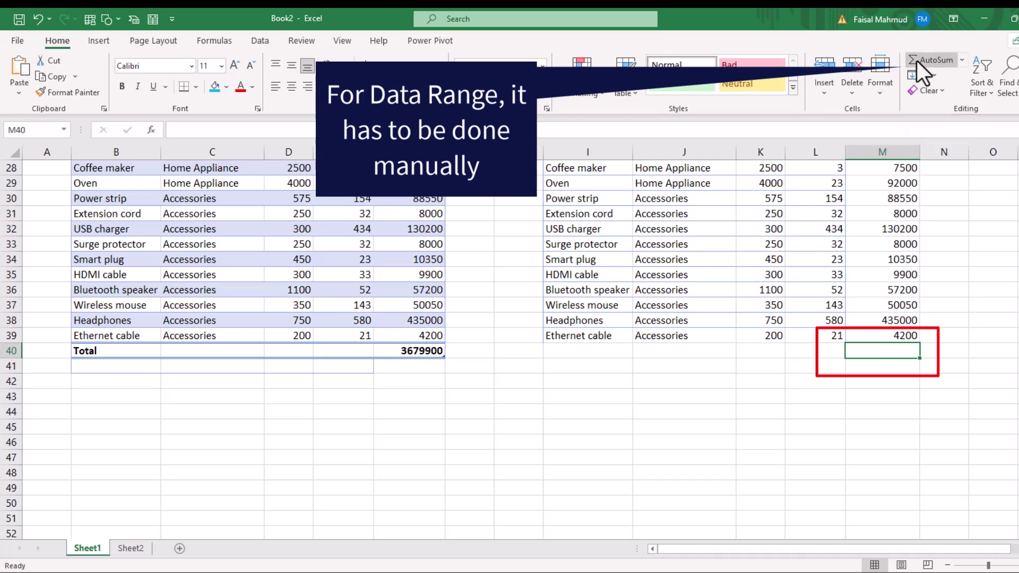
{"action": "left_click", "coordinate": [918, 64]}
{"action": "key", "text": "Return"}
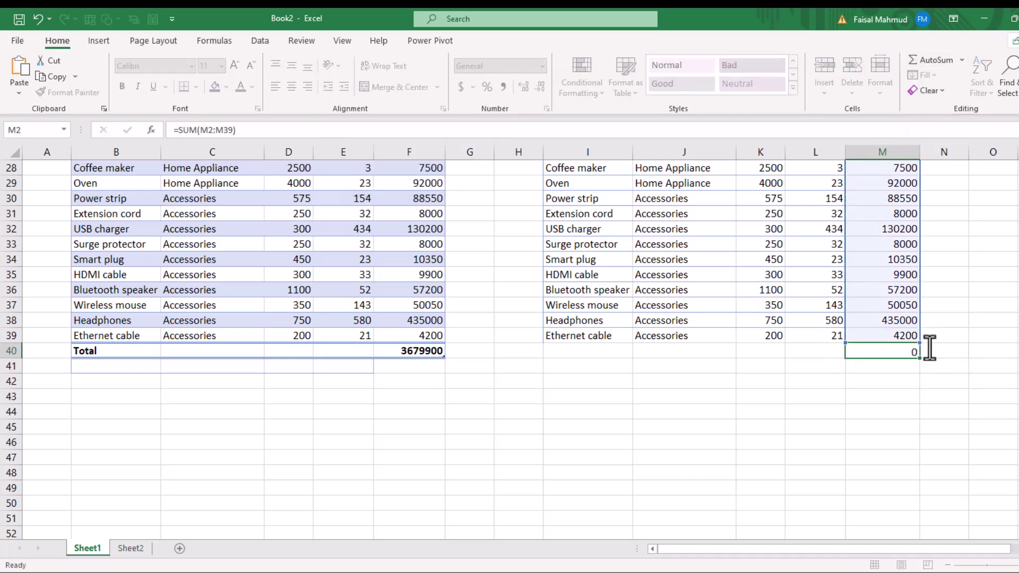
Filter the table's Category column to Home Appliance and select the Sales Amount total in F40.
{"action": "scroll", "coordinate": [439, 465], "scroll_direction": "up", "scroll_amount": 9}
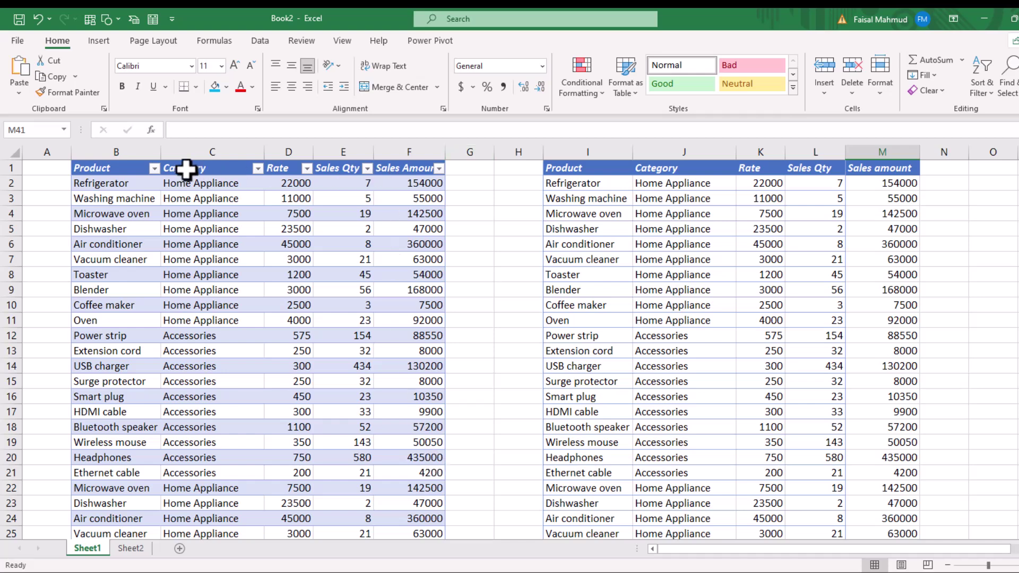
{"action": "left_click", "coordinate": [258, 169]}
{"action": "left_click", "coordinate": [156, 326]}
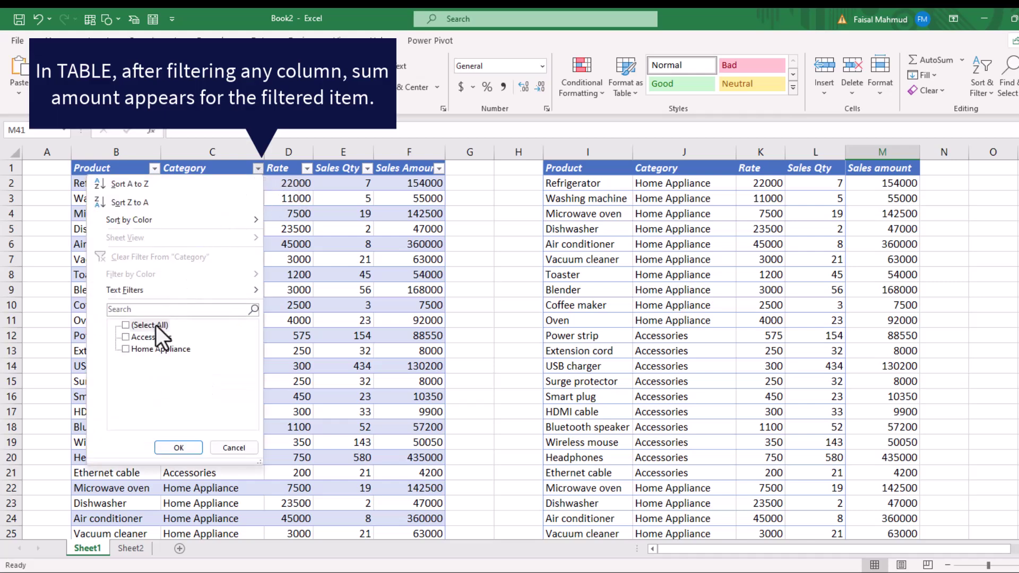
{"action": "left_click", "coordinate": [146, 348]}
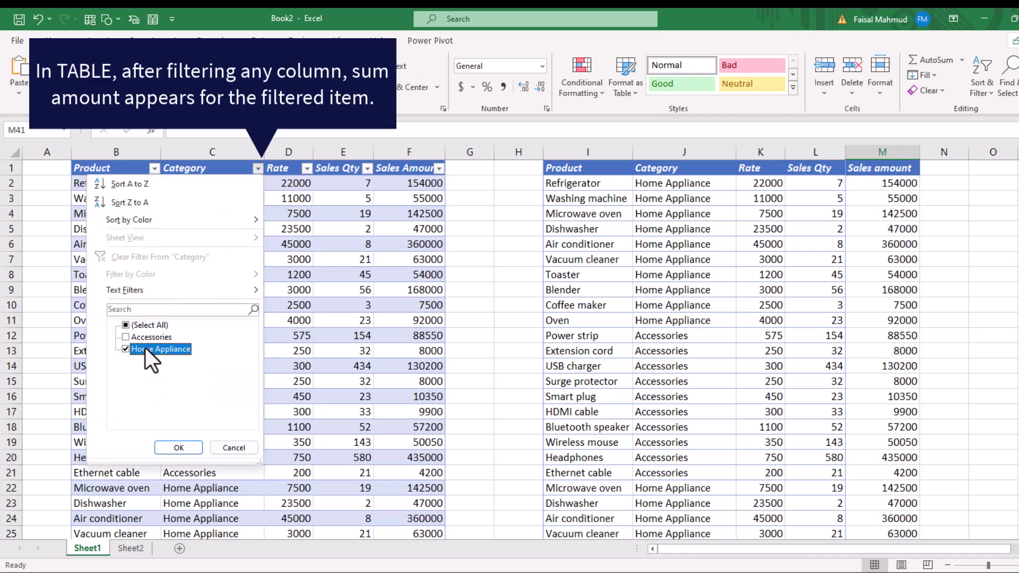
{"action": "left_click", "coordinate": [176, 446]}
{"action": "left_click", "coordinate": [438, 458]}
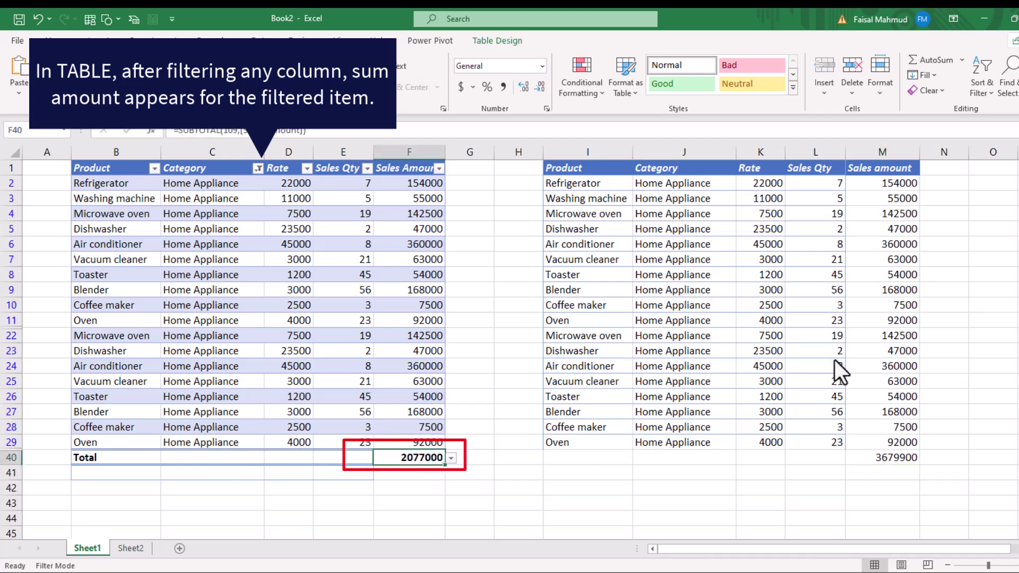
Remove the table's Category filter so that all categories are listed.
{"action": "left_click", "coordinate": [258, 168]}
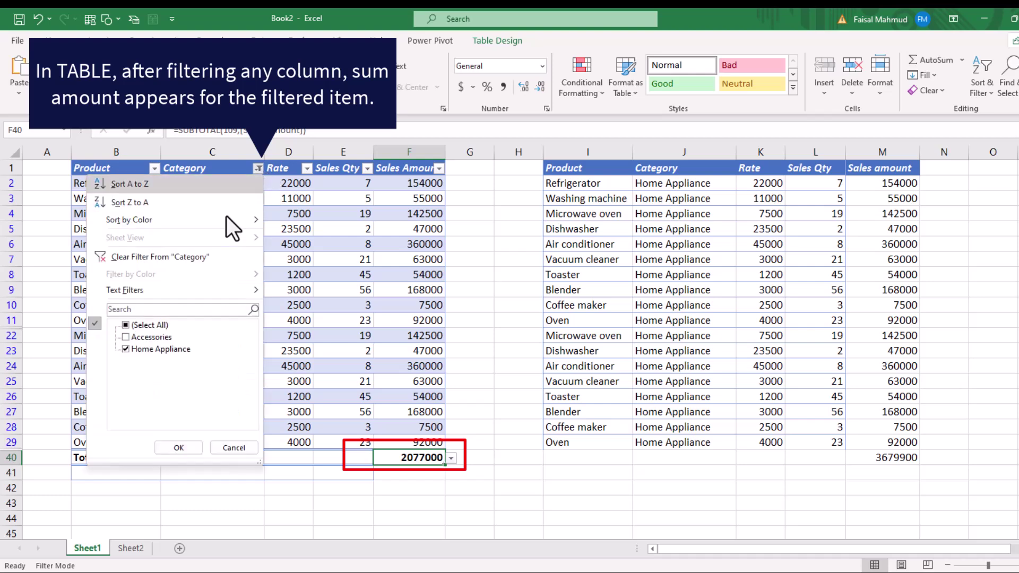
{"action": "left_click", "coordinate": [176, 452]}
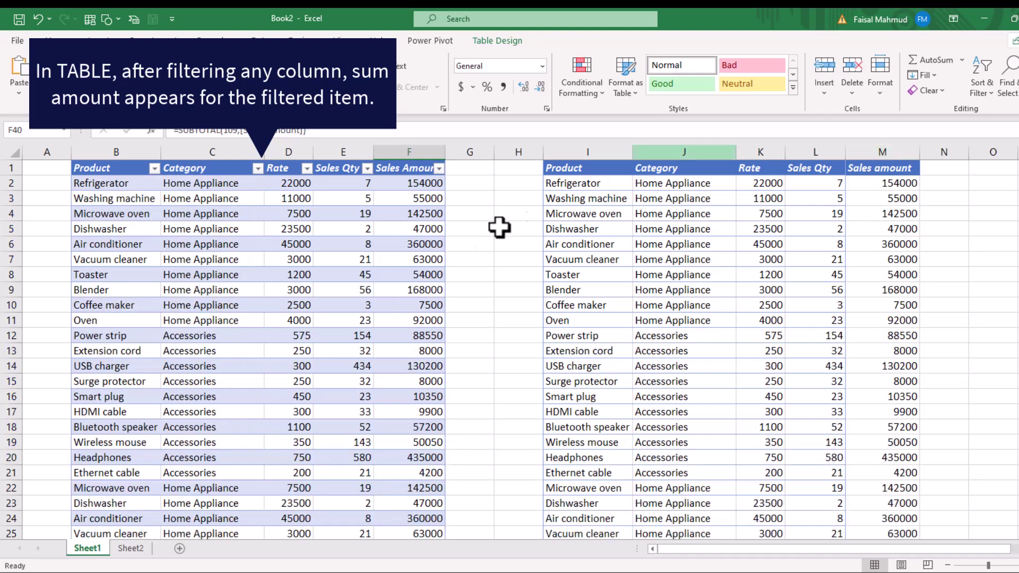
Add filter controls to the plain data range's header cells I1:M1.
{"action": "left_click_drag", "start_coordinate": [587, 168], "coordinate": [884, 168]}
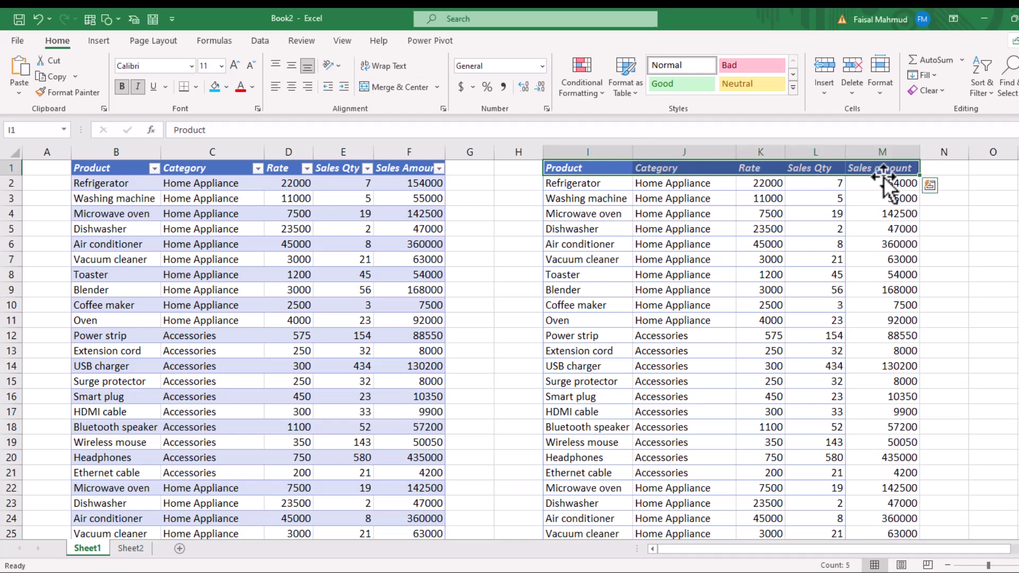
{"action": "left_click", "coordinate": [978, 93]}
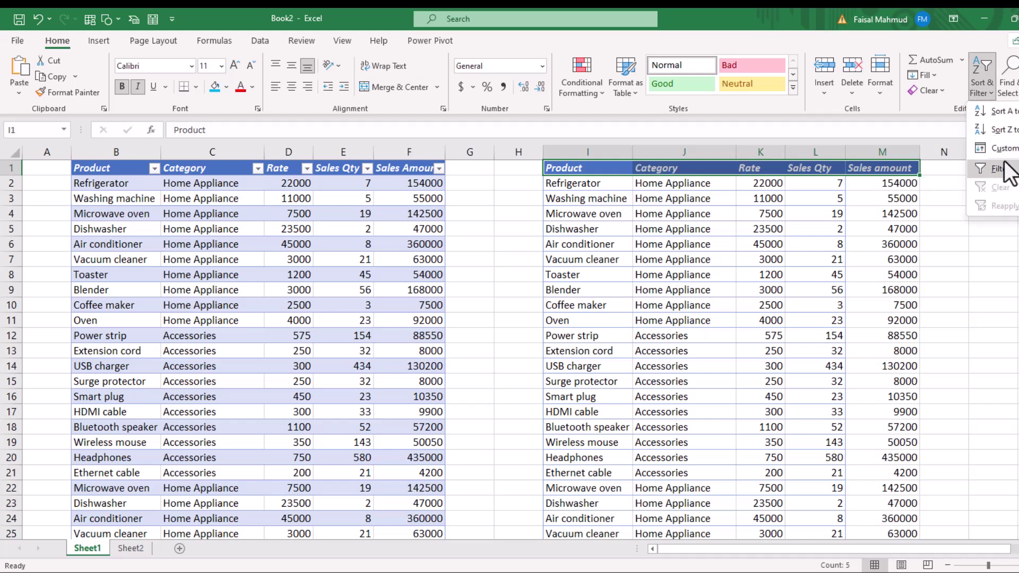
{"action": "left_click", "coordinate": [590, 164]}
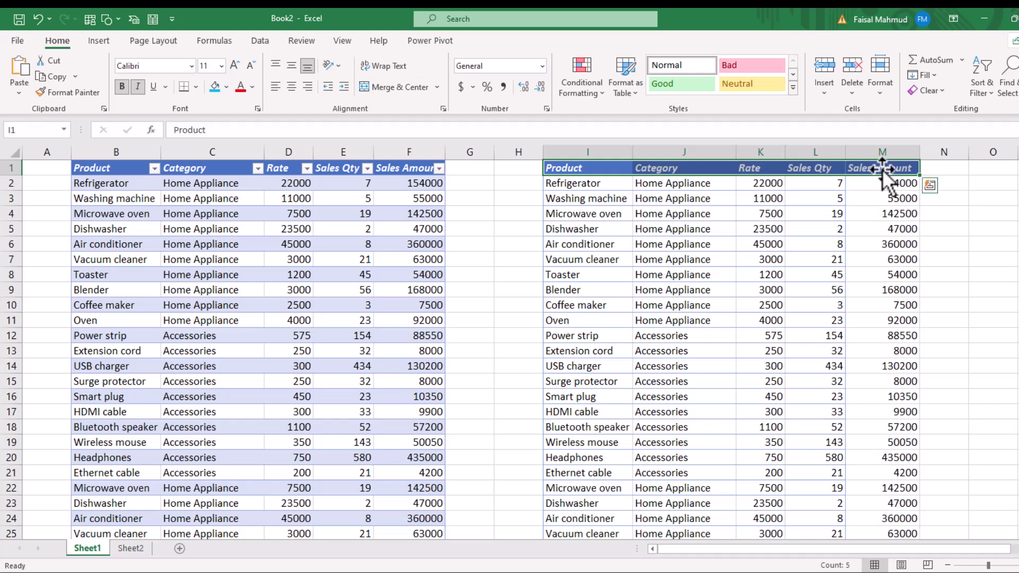
{"action": "key", "text": "ctrl+shift+l"}
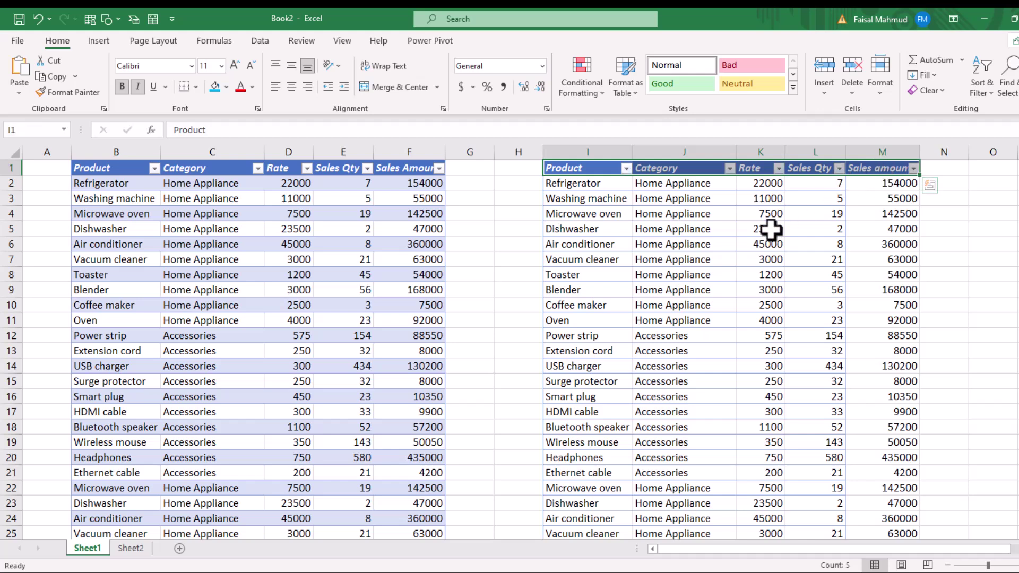
Filter the plain range's Category column to Home Appliance and look for the total below the filtered rows.
{"action": "left_click", "coordinate": [742, 245]}
{"action": "left_click", "coordinate": [729, 169]}
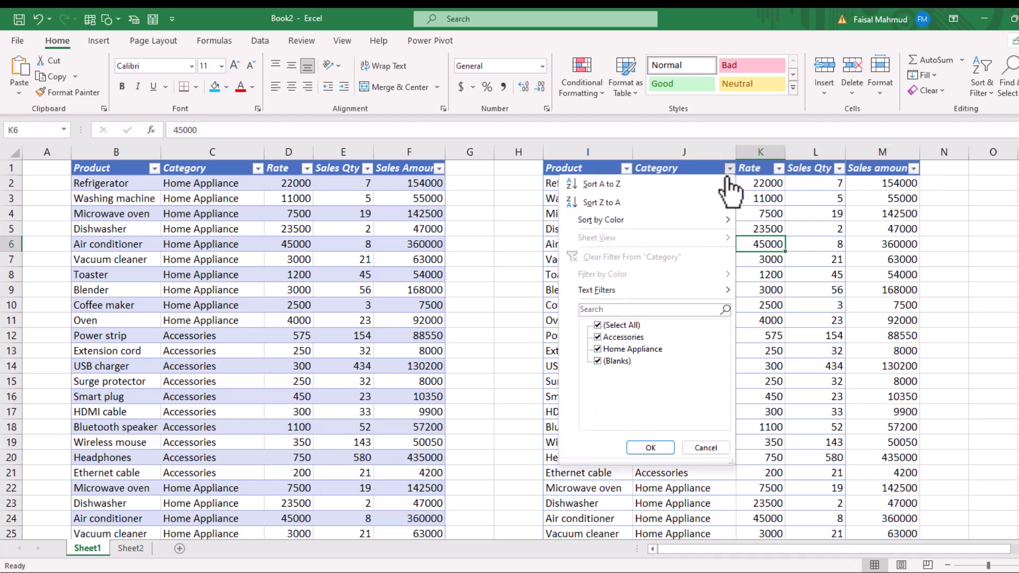
{"action": "left_click", "coordinate": [613, 327]}
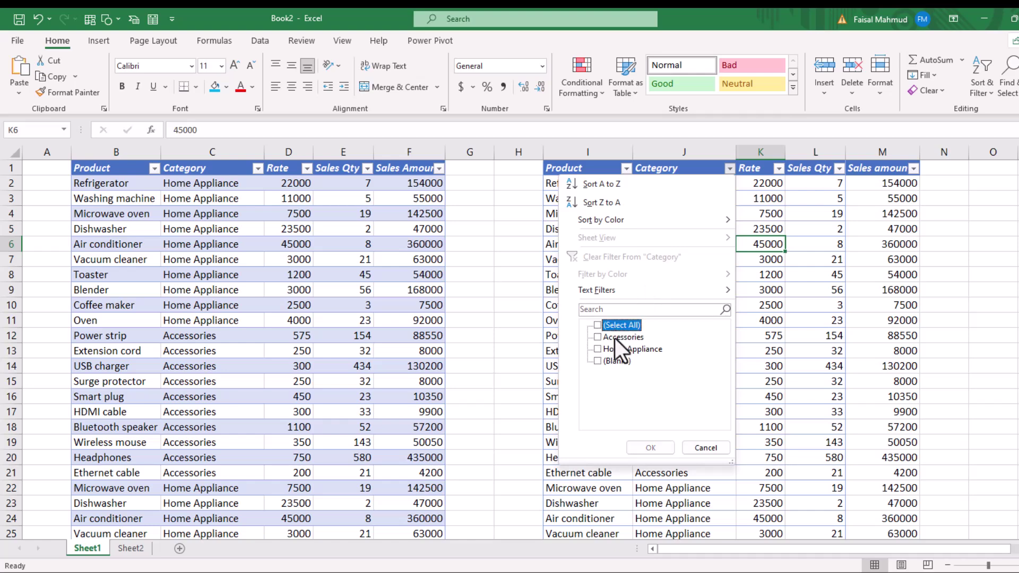
{"action": "left_click", "coordinate": [616, 349]}
{"action": "left_click", "coordinate": [652, 448]}
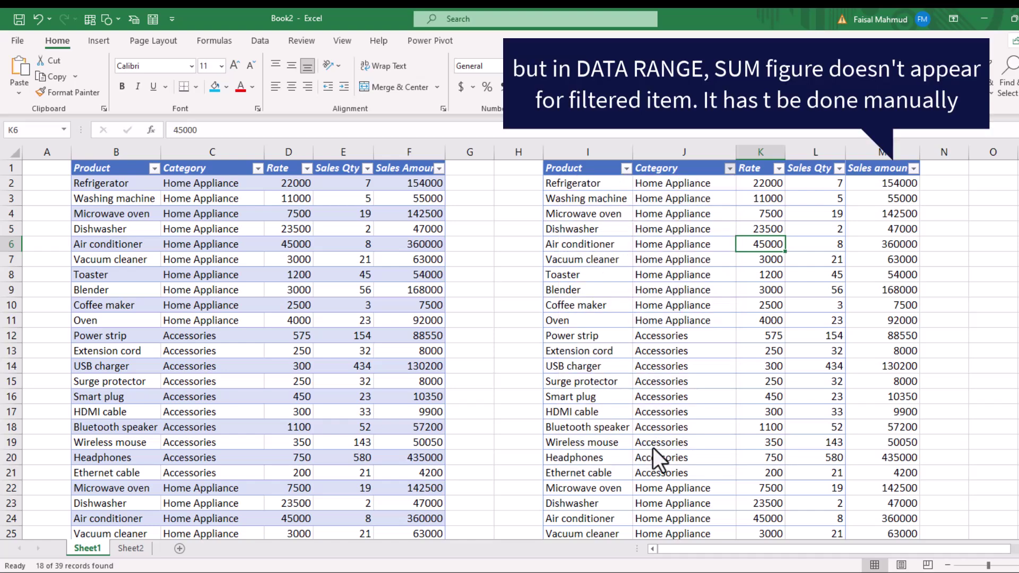
{"action": "scroll", "coordinate": [653, 448], "scroll_direction": "down", "scroll_amount": 2}
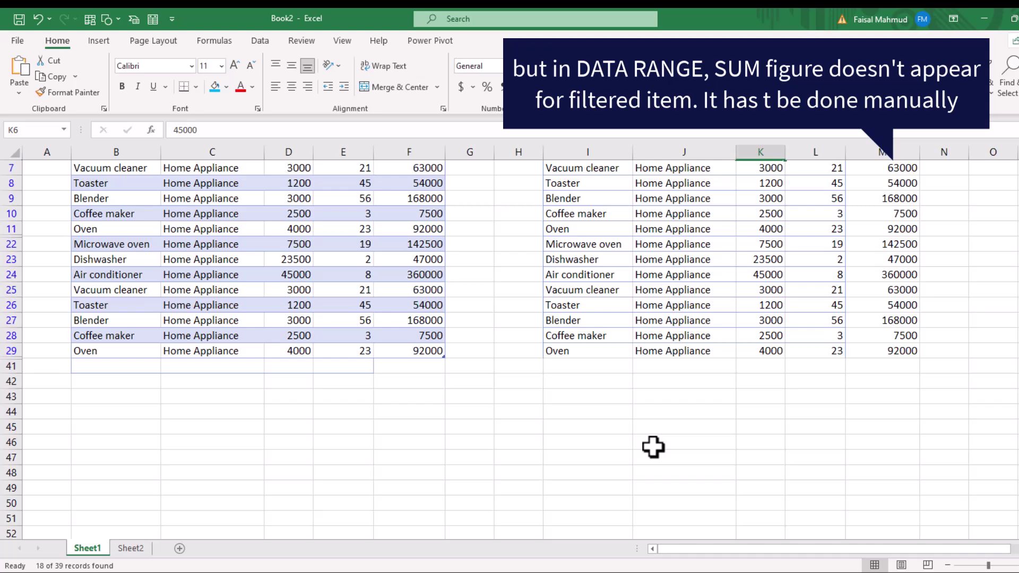
{"action": "scroll", "coordinate": [653, 447], "scroll_direction": "up", "scroll_amount": 2}
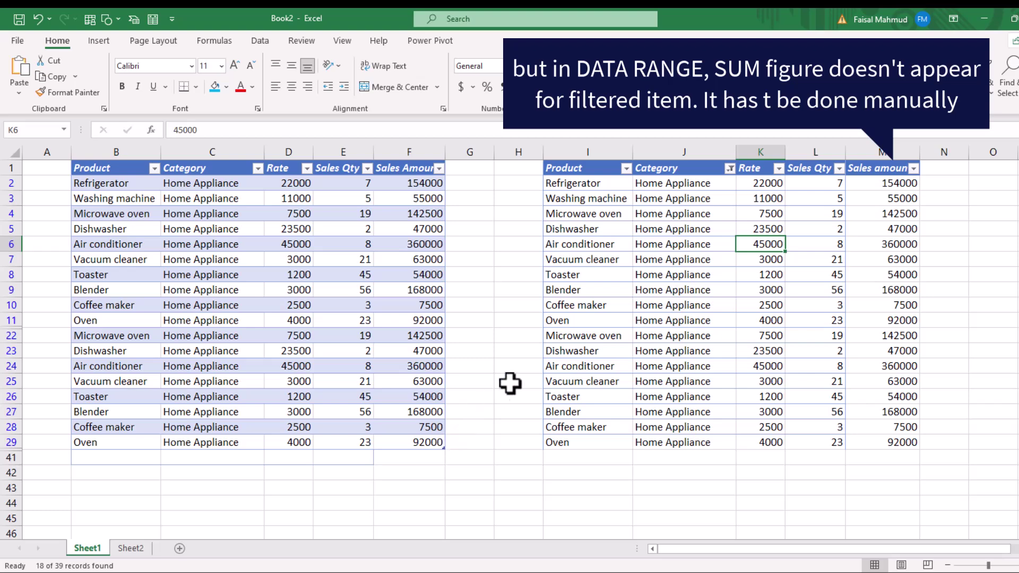
Restore all categories in the plain data range and compare the totals below both data sets.
{"action": "left_click", "coordinate": [730, 169]}
{"action": "left_click", "coordinate": [614, 326]}
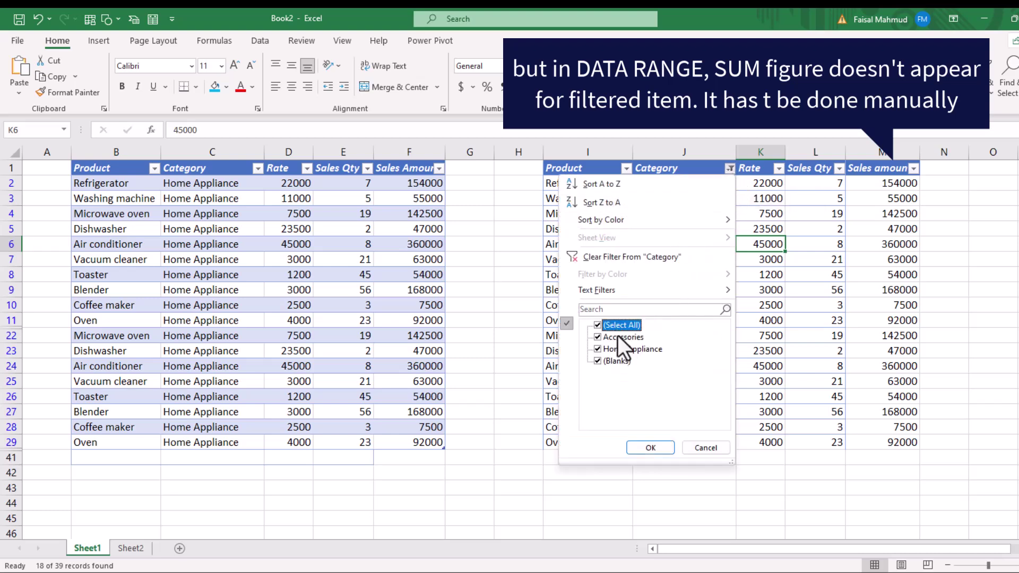
{"action": "left_click", "coordinate": [658, 448]}
{"action": "scroll", "coordinate": [633, 396], "scroll_direction": "down", "scroll_amount": 13}
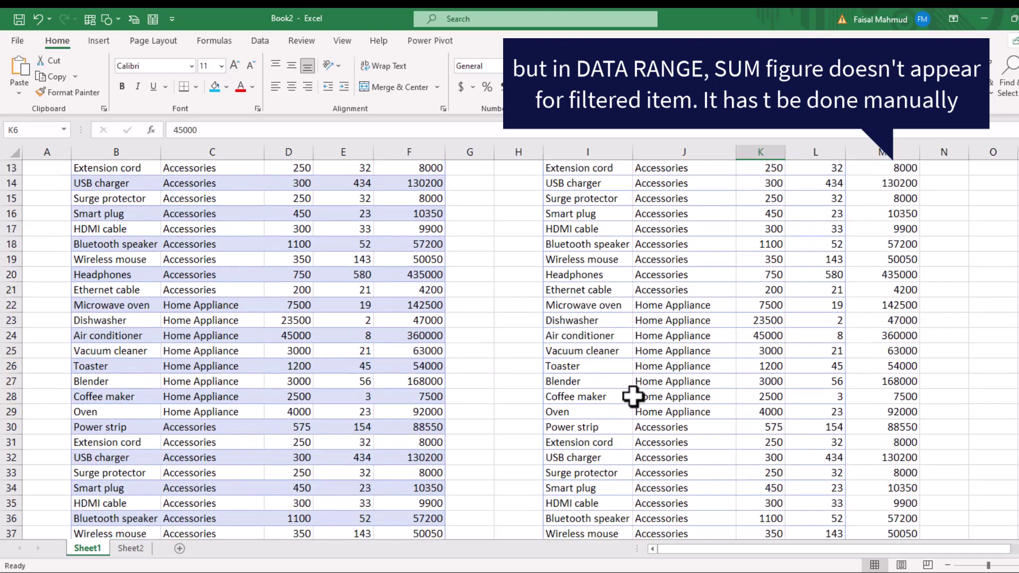
{"action": "scroll", "coordinate": [633, 397], "scroll_direction": "up", "scroll_amount": 13}
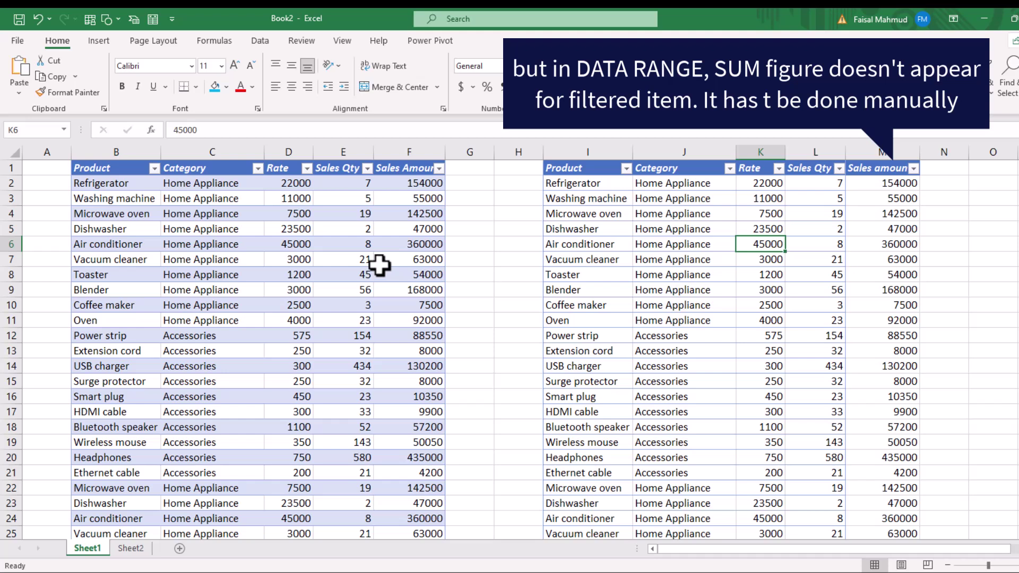
{"action": "scroll", "coordinate": [379, 266], "scroll_direction": "down", "scroll_amount": 7}
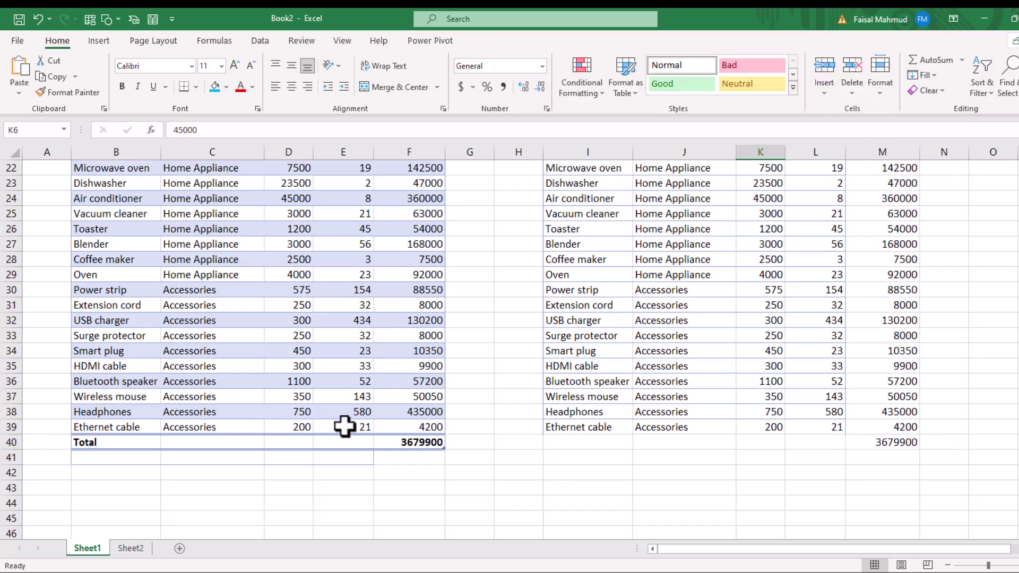
Add a new row to the sales table between the Ethernet cable row and the Total row.
{"action": "left_click", "coordinate": [465, 425]}
{"action": "key", "text": "Return"}
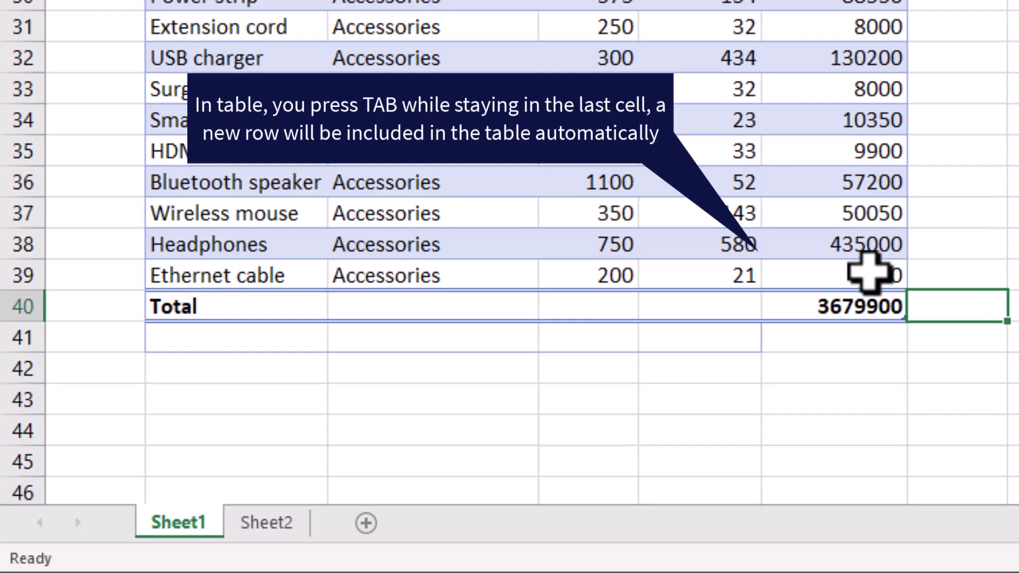
{"action": "left_click", "coordinate": [863, 274]}
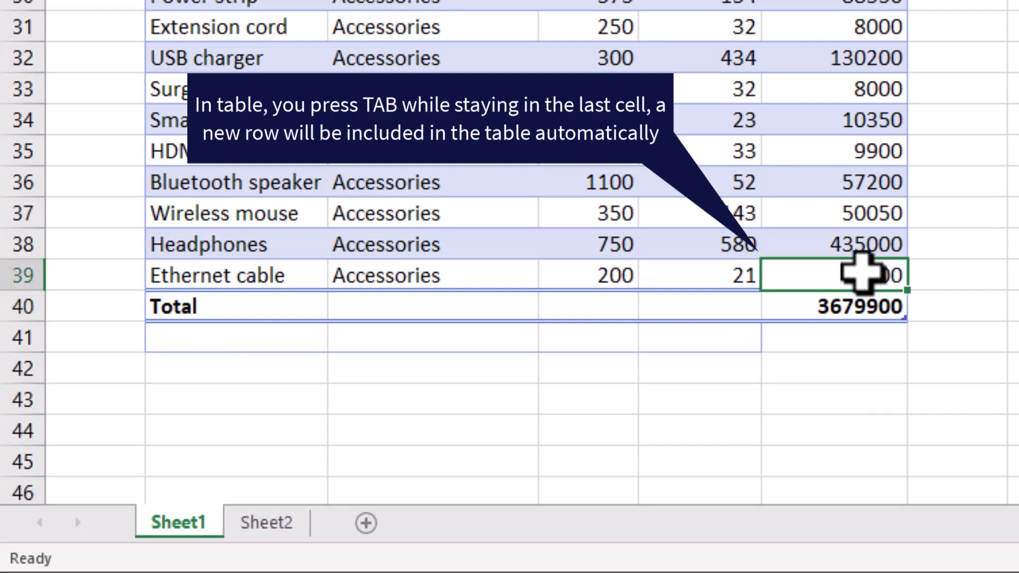
{"action": "key", "text": "Tab"}
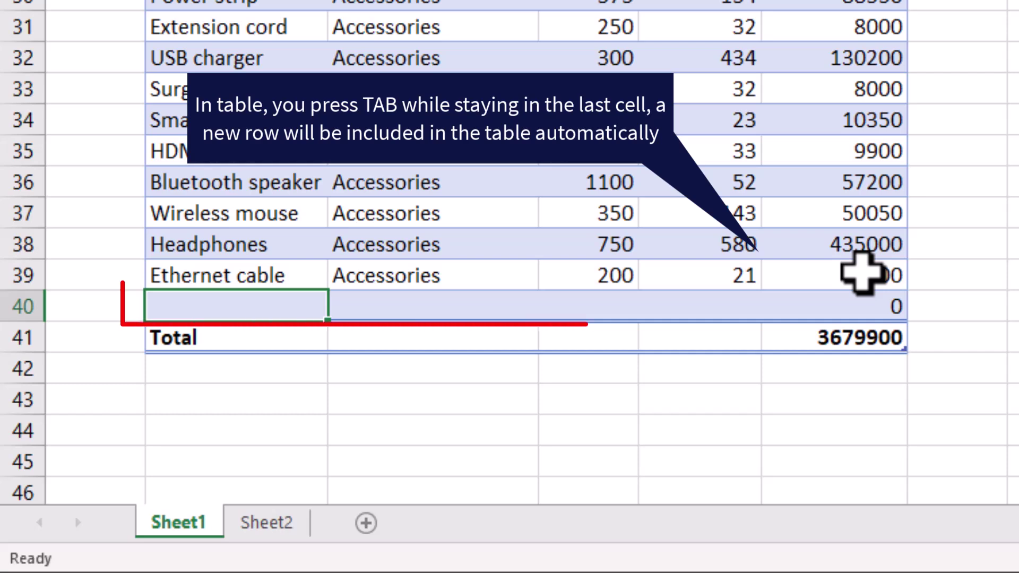
Fill the new table row with Item, Accessories, 100 in column D and 2 in column E.
{"action": "type", "text": "Item"}
{"action": "key", "text": "Tab"}
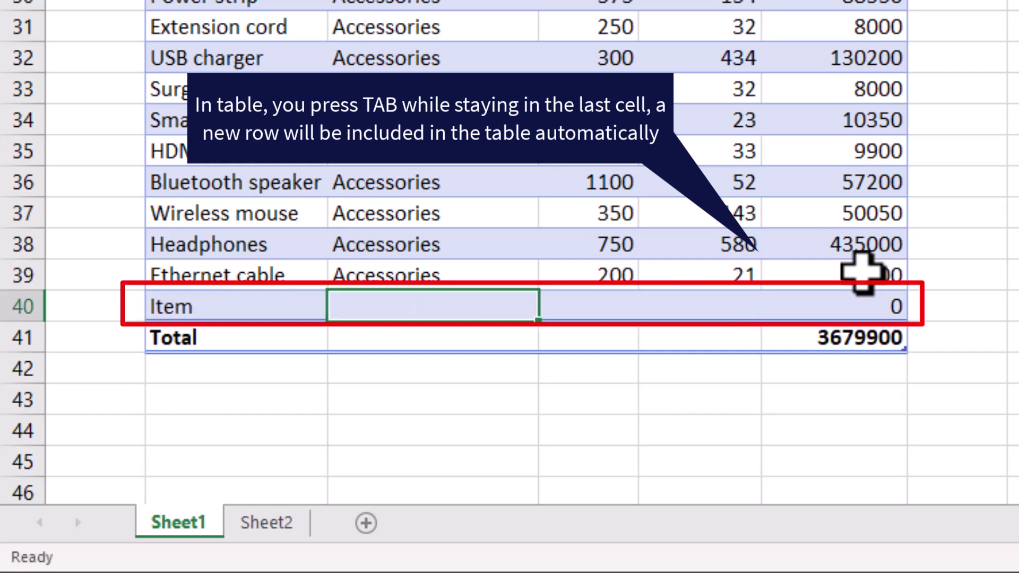
{"action": "type", "text": "Accessories"}
{"action": "key", "text": "Tab"}
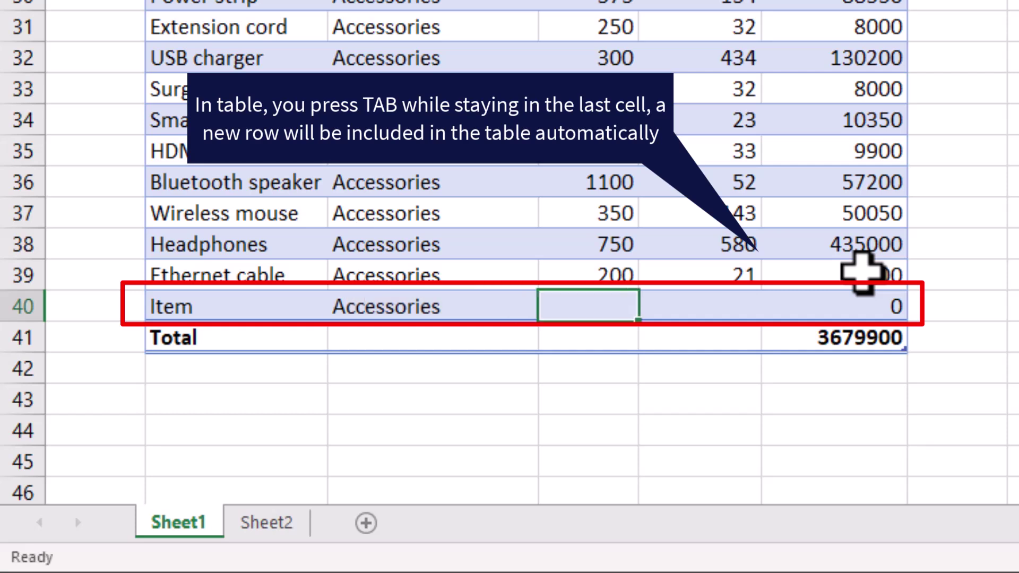
{"action": "type", "text": "100"}
{"action": "key", "text": "Tab"}
{"action": "type", "text": "2"}
{"action": "key", "text": "Tab"}
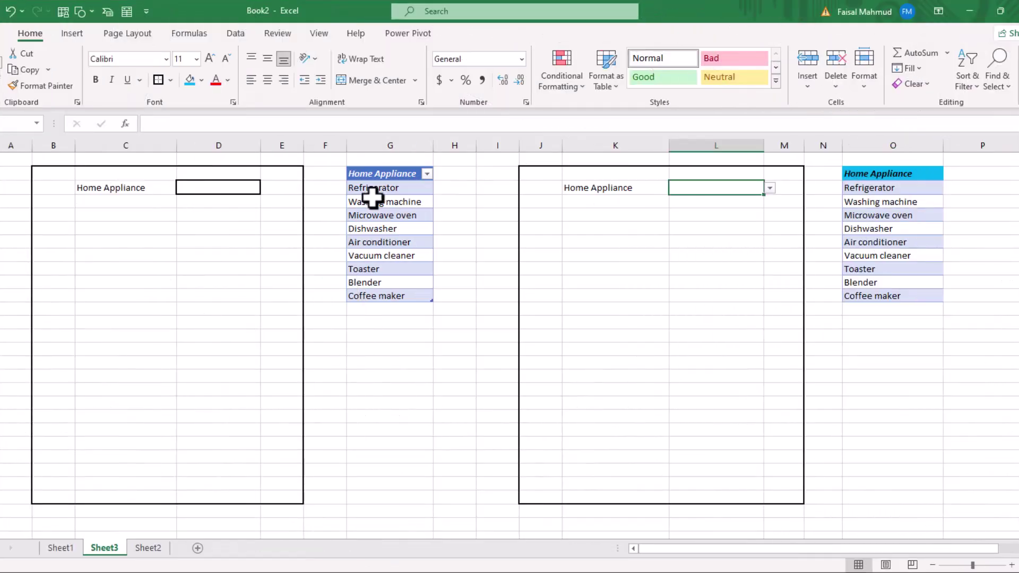
Examine the items and the filter list of the Home Appliance source table in column G of Sheet3.
{"action": "left_click_drag", "start_coordinate": [42, 159], "coordinate": [421, 511]}
{"action": "left_click", "coordinate": [396, 202]}
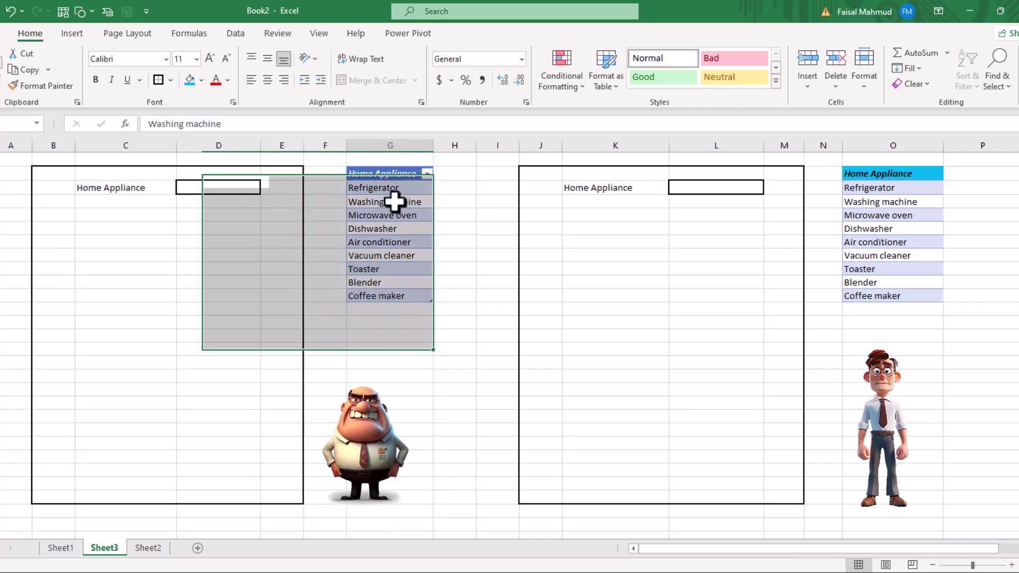
{"action": "left_click", "coordinate": [382, 169]}
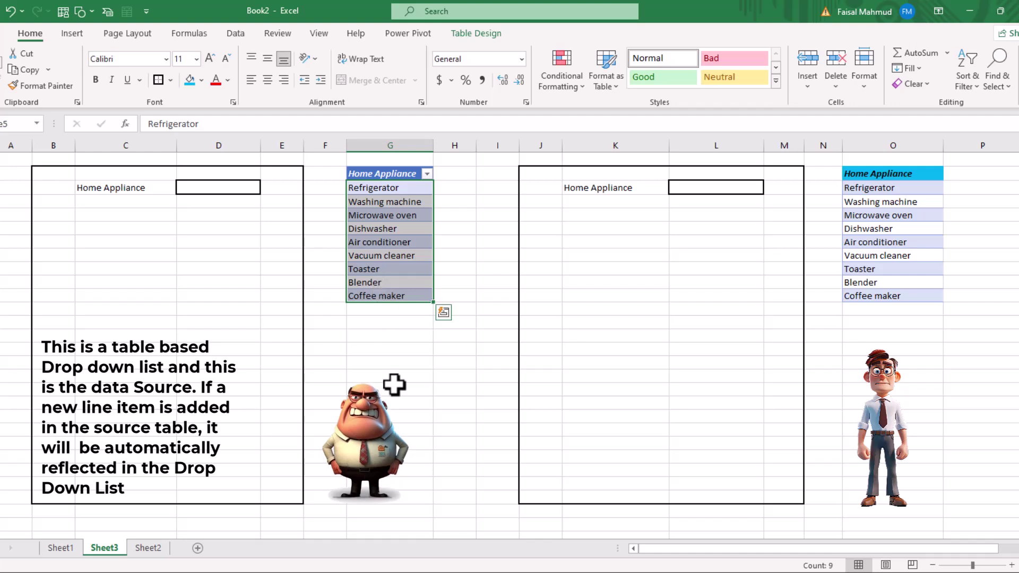
{"action": "left_click", "coordinate": [398, 336]}
{"action": "left_click", "coordinate": [427, 174]}
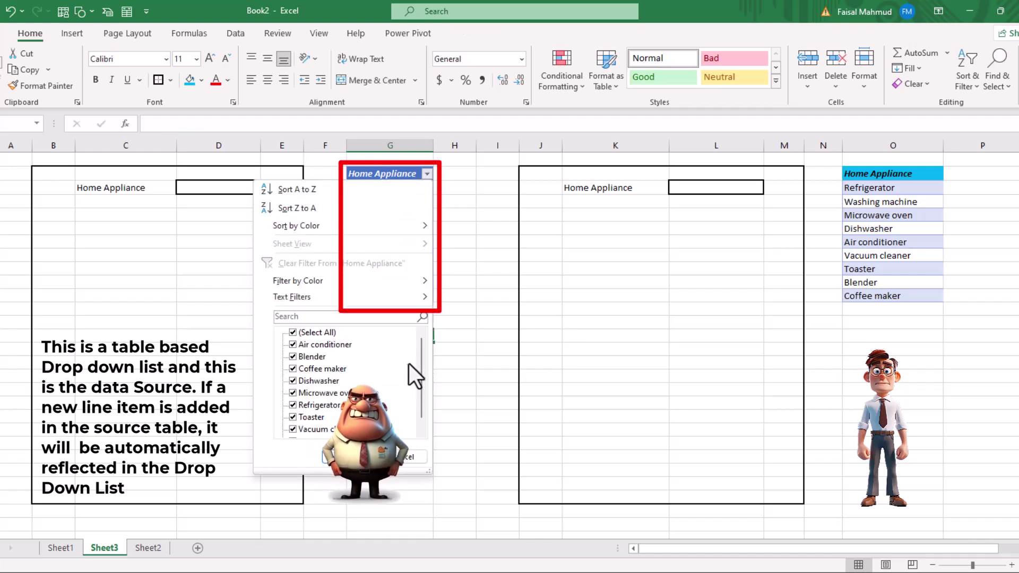
{"action": "scroll", "coordinate": [397, 370], "scroll_direction": "down", "scroll_amount": 1}
{"action": "scroll", "coordinate": [397, 371], "scroll_direction": "up", "scroll_amount": 1}
{"action": "scroll", "coordinate": [397, 370], "scroll_direction": "down", "scroll_amount": 1}
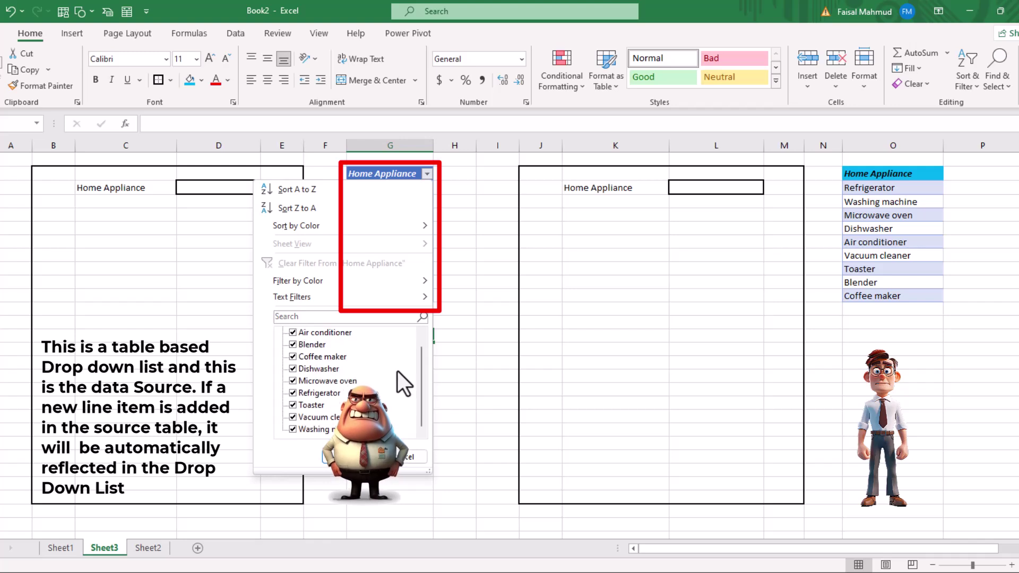
{"action": "left_click", "coordinate": [413, 458]}
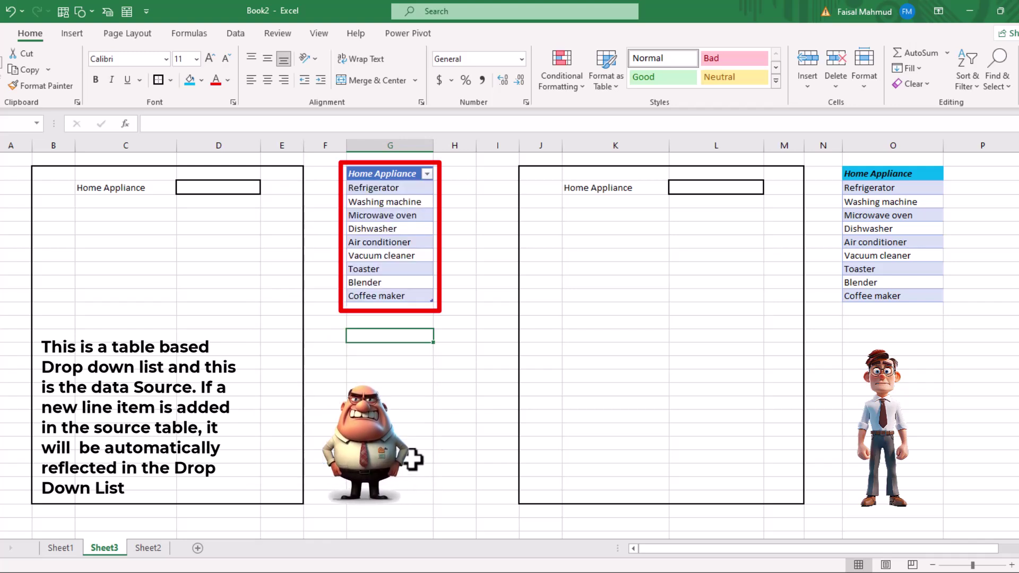
Check which appliances the table-based drop-down list in cell D3 offers.
{"action": "left_click", "coordinate": [228, 190]}
{"action": "left_click", "coordinate": [267, 189]}
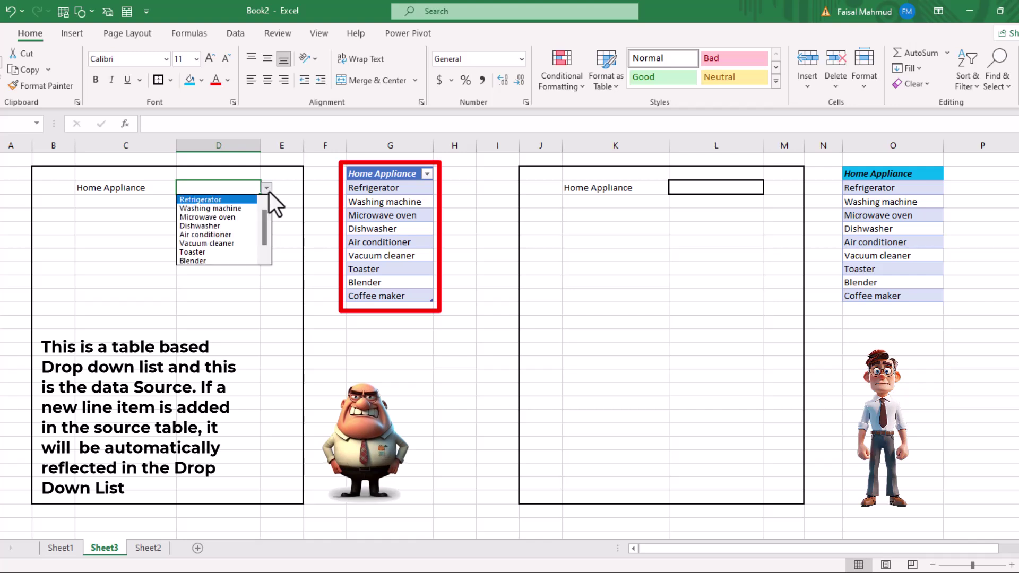
{"action": "left_click_drag", "start_coordinate": [268, 215], "coordinate": [259, 243]}
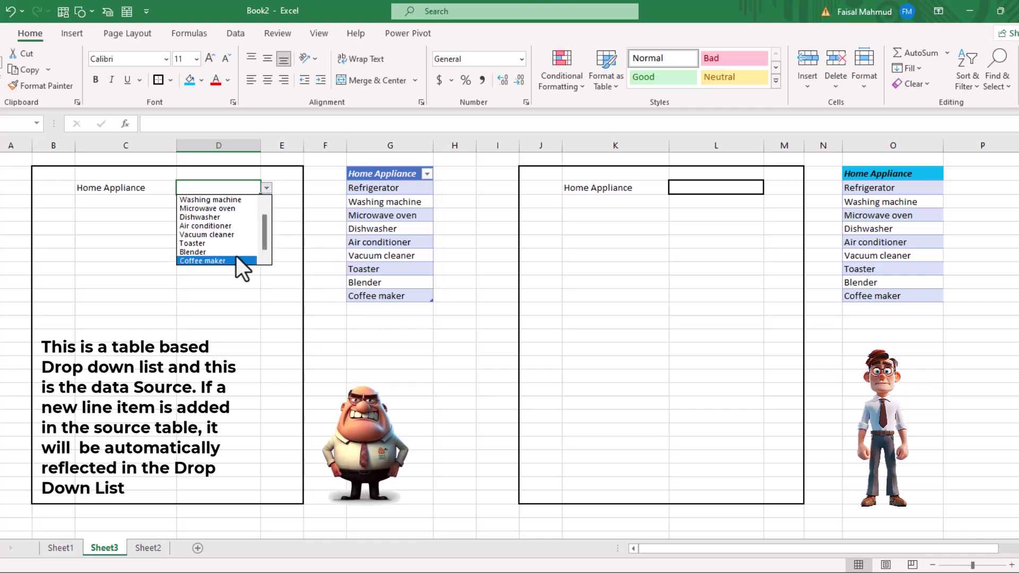
{"action": "left_click_drag", "start_coordinate": [264, 231], "coordinate": [264, 206]}
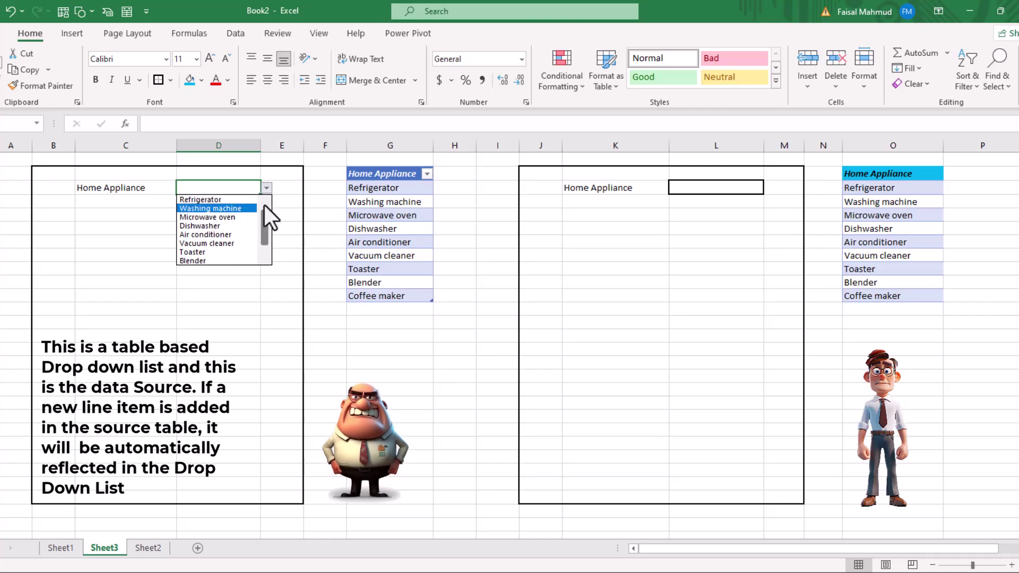
{"action": "left_click", "coordinate": [375, 309]}
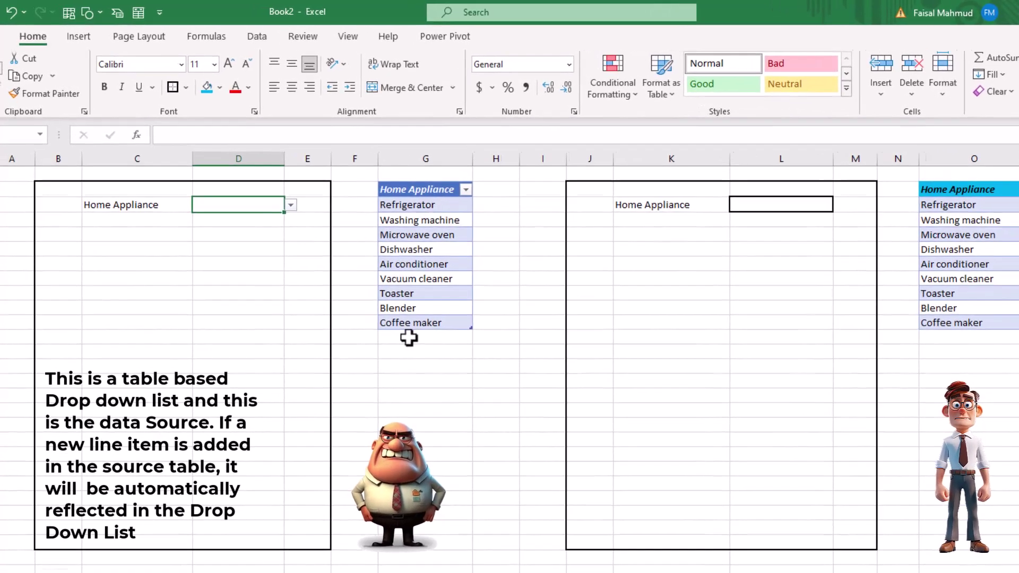
Add Steam Iron as a new item directly below Coffee maker in the column G Home Appliance table.
{"action": "left_click", "coordinate": [405, 334]}
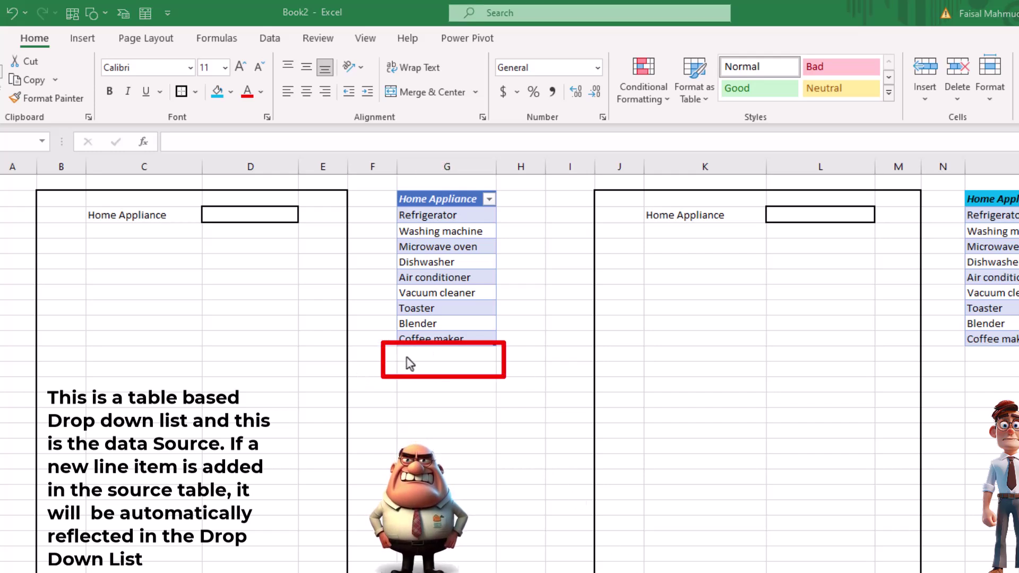
{"action": "left_click", "coordinate": [427, 352]}
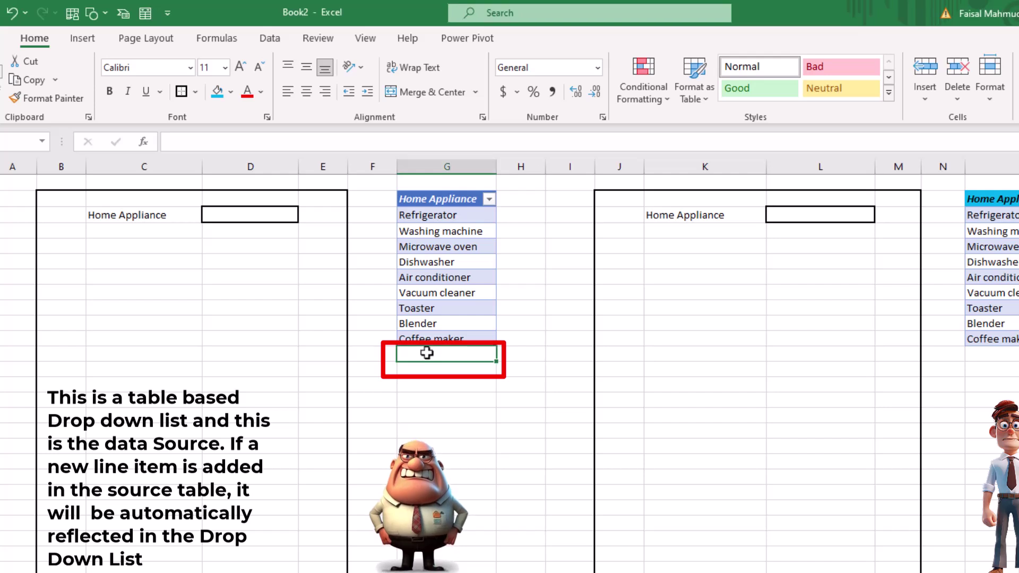
{"action": "type", "text": "Steam Iron"}
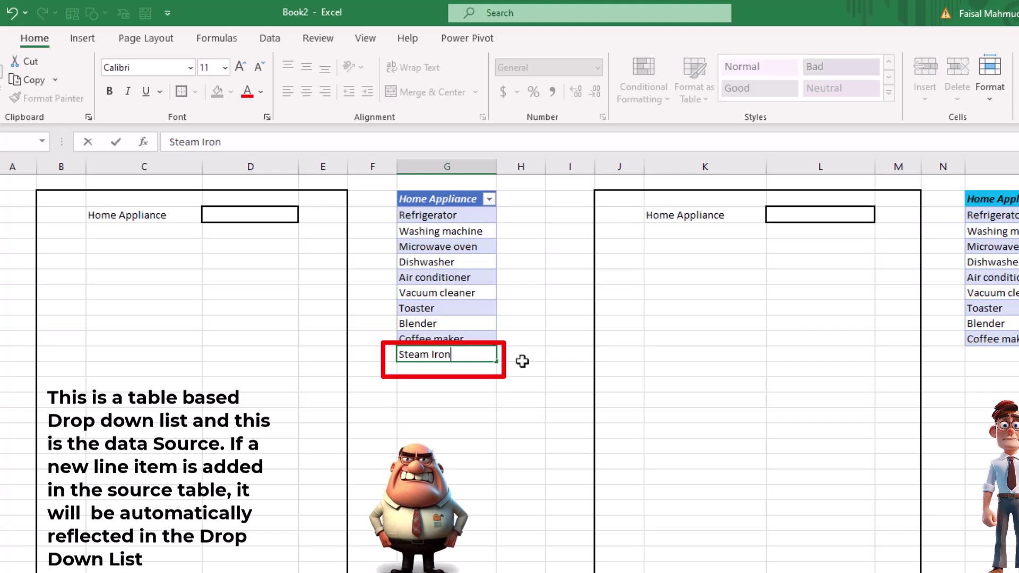
{"action": "key", "text": "Return"}
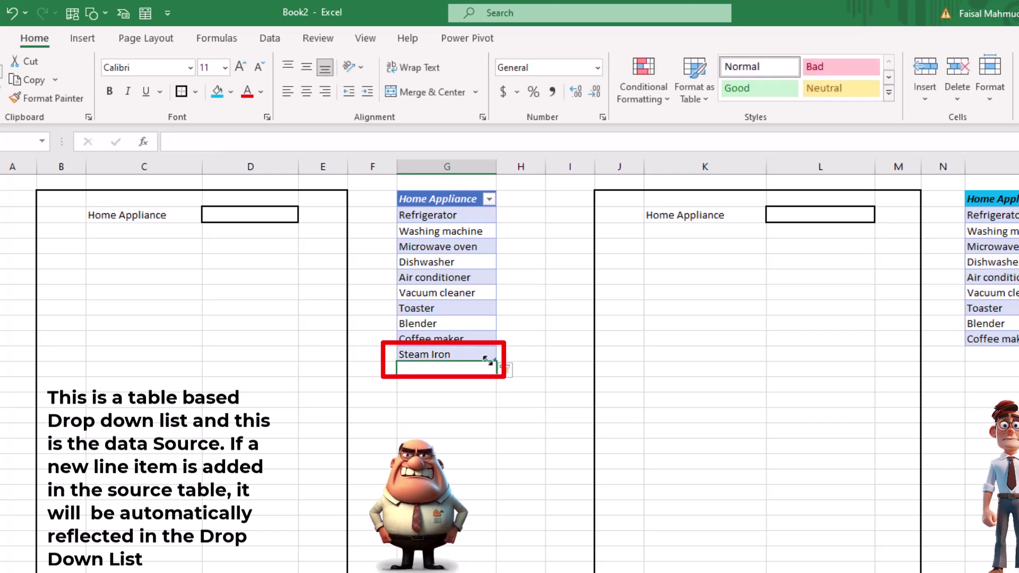
Look for Steam Iron in the table-based drop-down list of cell D3.
{"action": "left_click", "coordinate": [467, 355]}
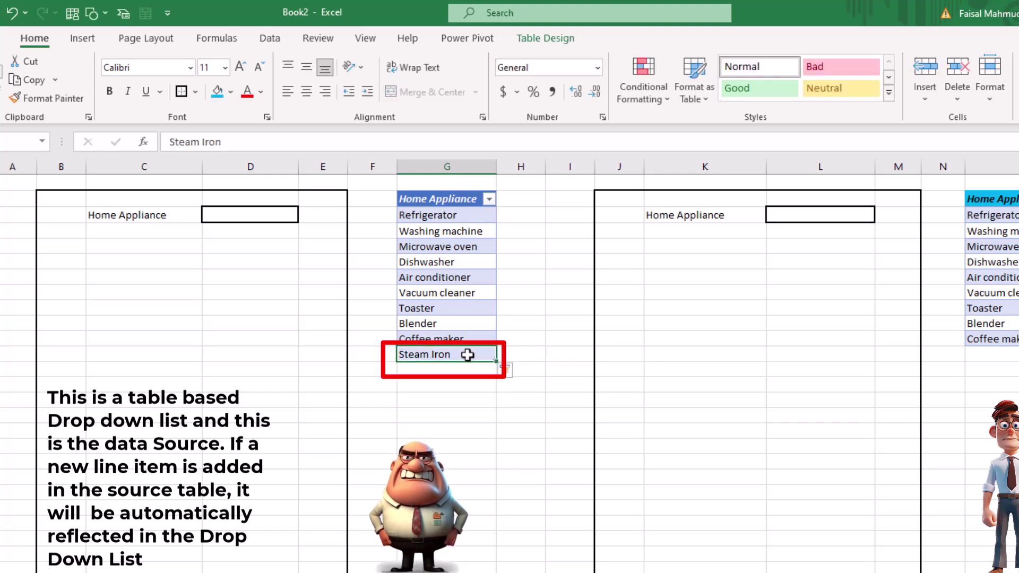
{"action": "left_click", "coordinate": [275, 212]}
{"action": "left_click", "coordinate": [305, 216]}
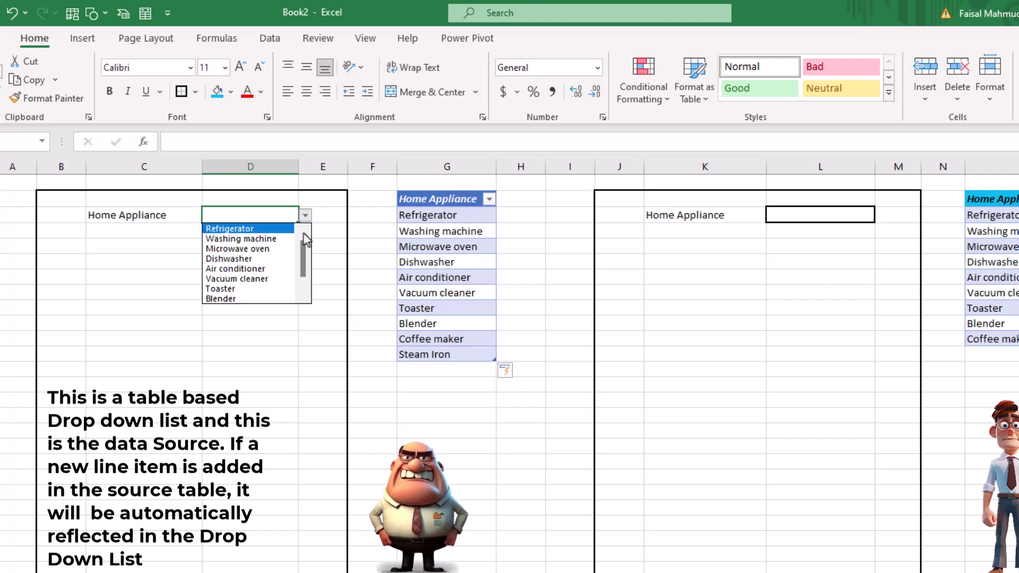
{"action": "scroll", "coordinate": [304, 246], "scroll_direction": "down", "scroll_amount": 1}
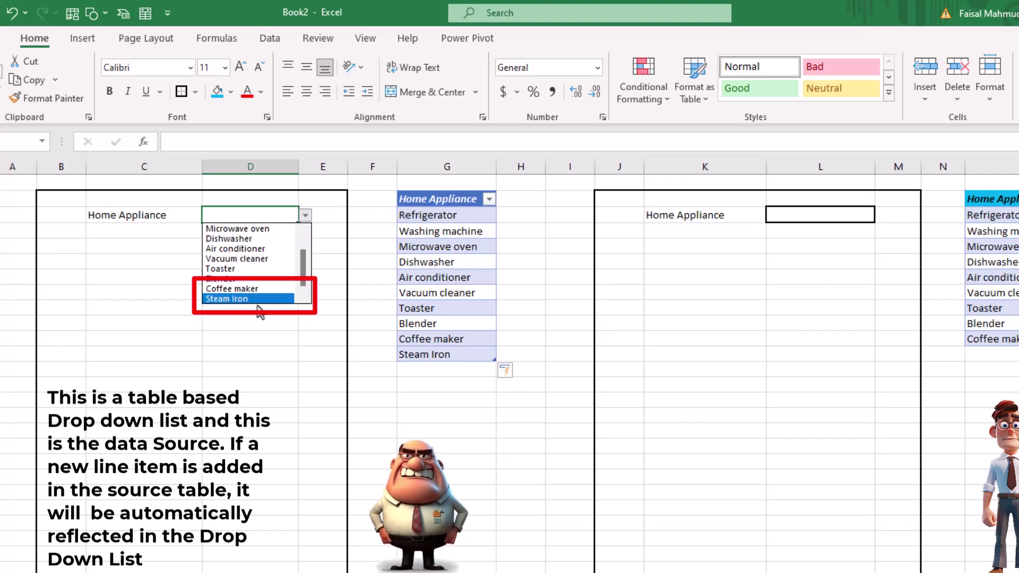
{"action": "left_click", "coordinate": [387, 219]}
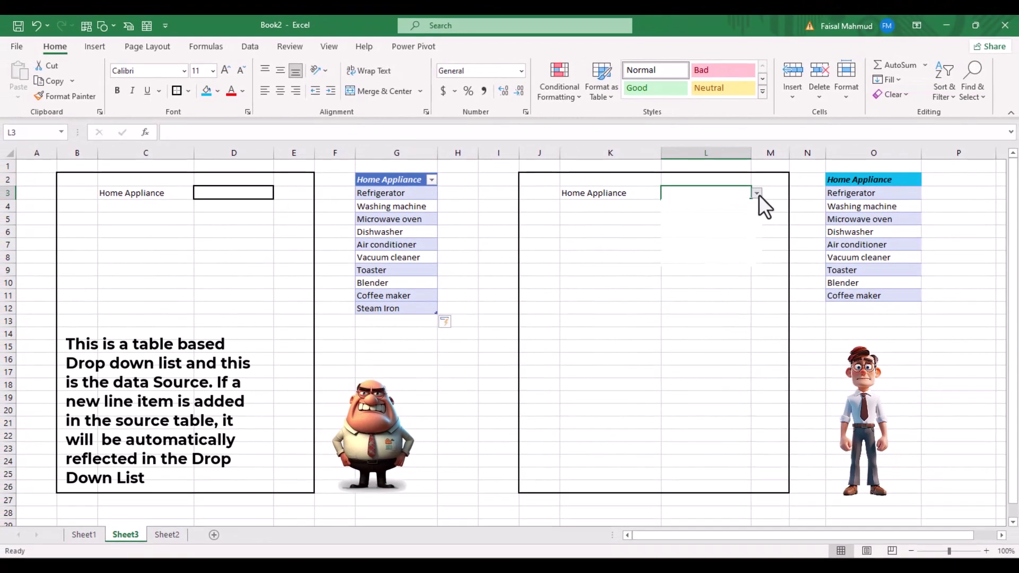
Review the drop-down items of cell L3 and add Steam Iron below Coffee maker in the plain column O range.
{"action": "left_click", "coordinate": [826, 205]}
{"action": "scroll", "coordinate": [751, 266], "scroll_direction": "down", "scroll_amount": 1}
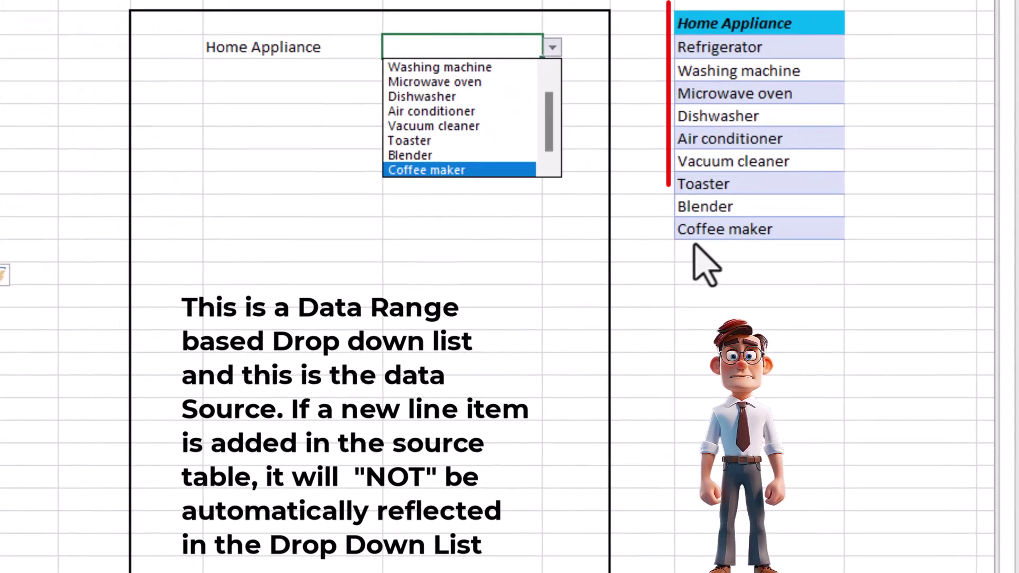
{"action": "left_click", "coordinate": [706, 249]}
{"action": "left_click", "coordinate": [707, 247]}
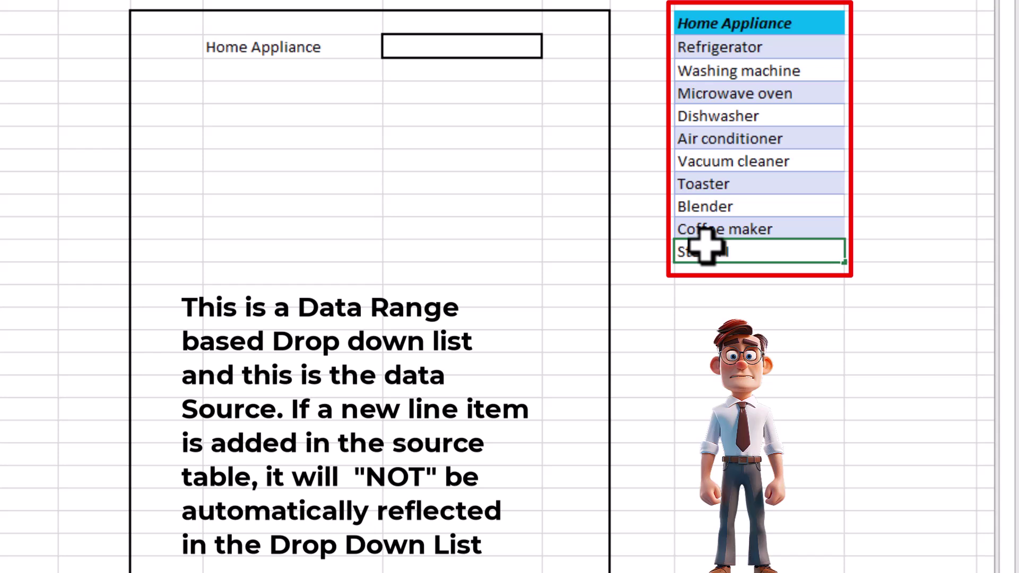
{"action": "key", "text": "Return"}
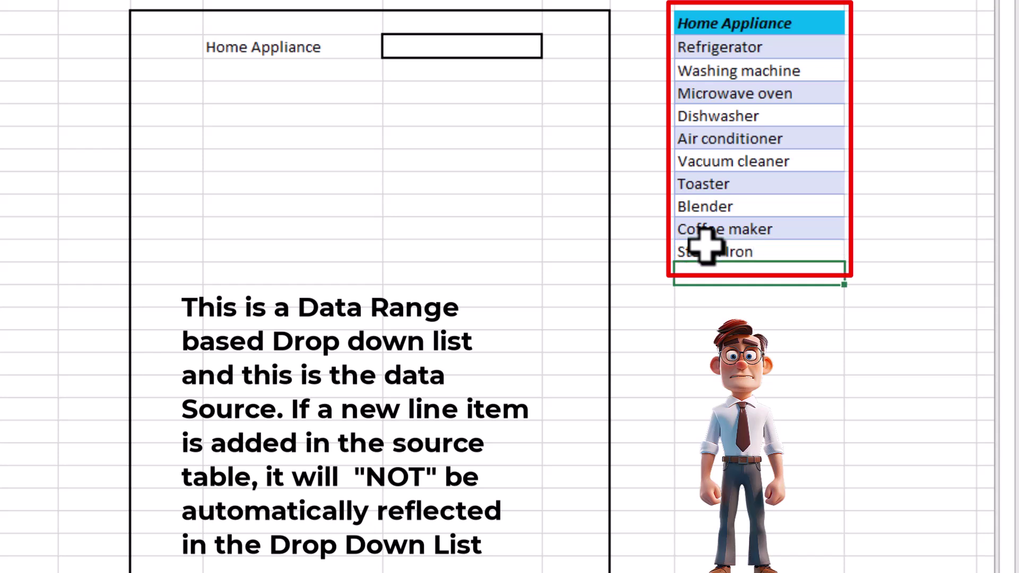
Compare the range-based drop-down list in cell L3 with its source items in column O, looking for Steam Iron.
{"action": "left_click", "coordinate": [769, 236]}
{"action": "left_click", "coordinate": [763, 251]}
{"action": "left_click", "coordinate": [518, 49]}
{"action": "left_click", "coordinate": [552, 48]}
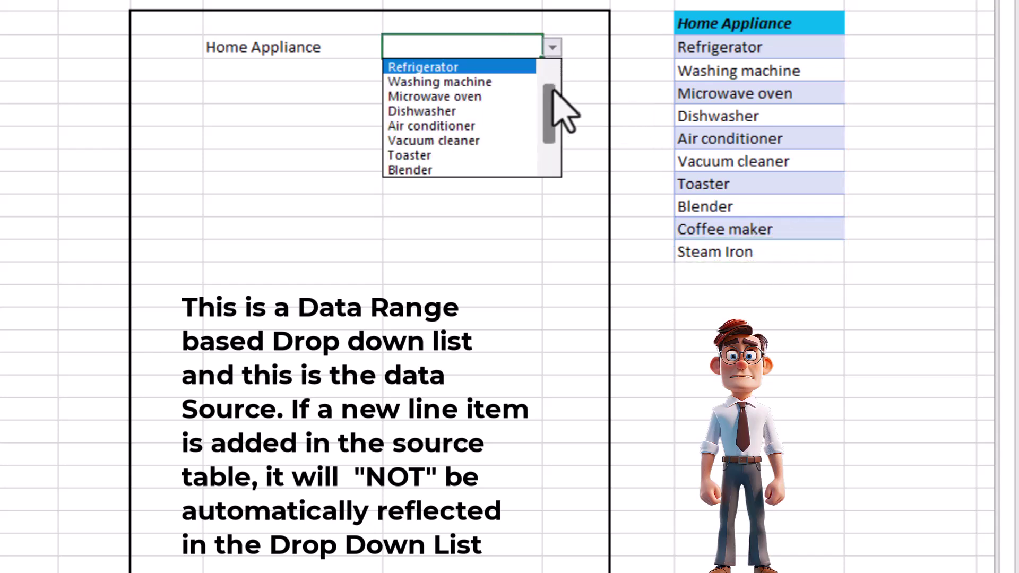
{"action": "left_click_drag", "start_coordinate": [552, 88], "coordinate": [552, 143]}
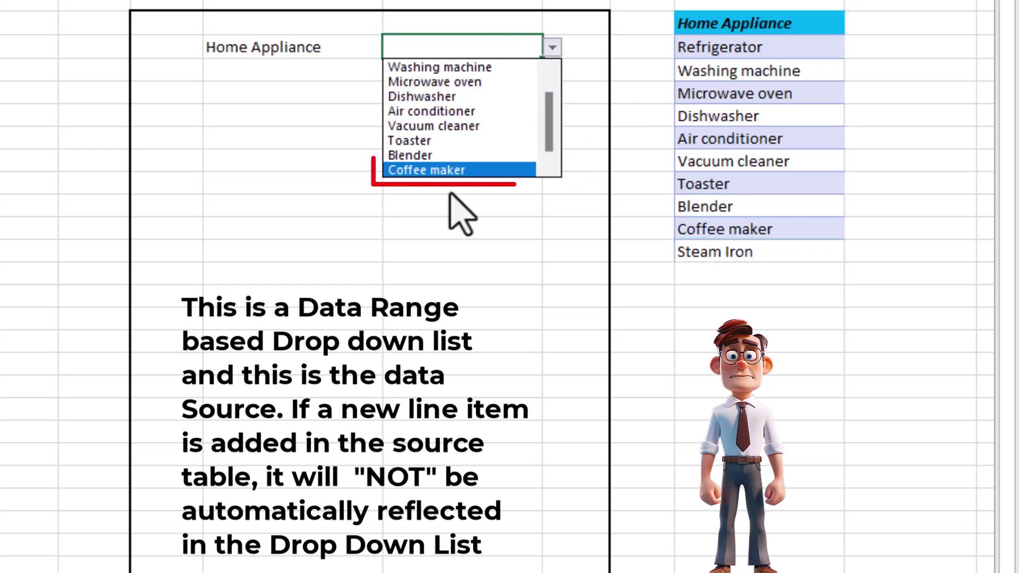
{"action": "left_click", "coordinate": [732, 251]}
{"action": "left_click", "coordinate": [731, 252]}
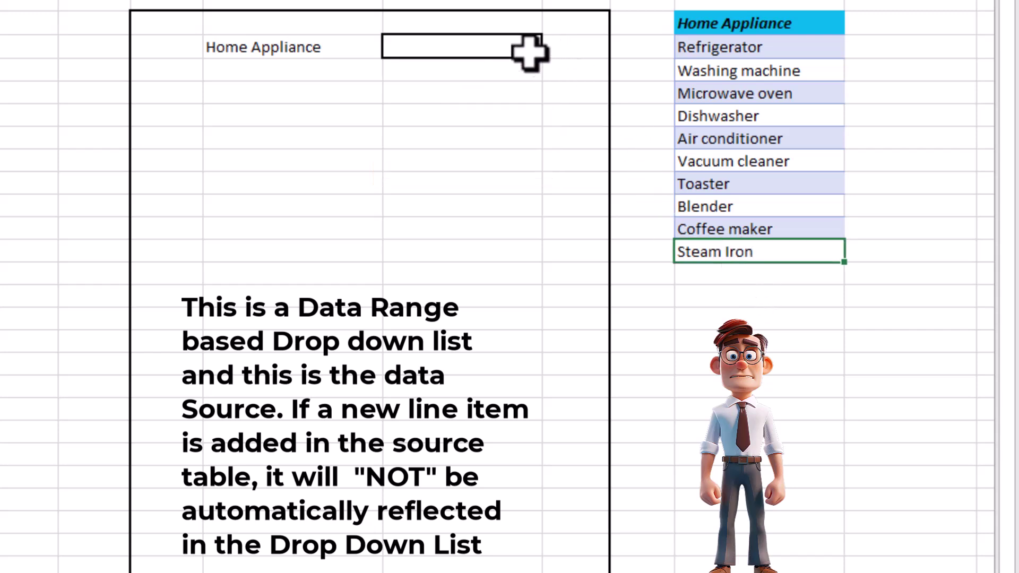
Extend the source of cell L3's data validation list to =$O$3:$O$12.
{"action": "left_click", "coordinate": [510, 47]}
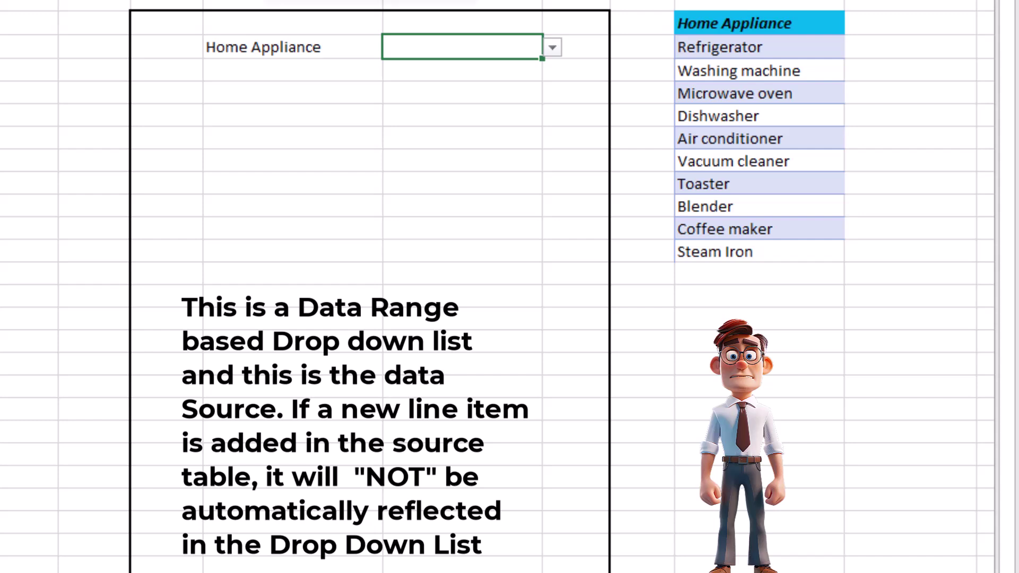
{"action": "left_click", "coordinate": [421, 2]}
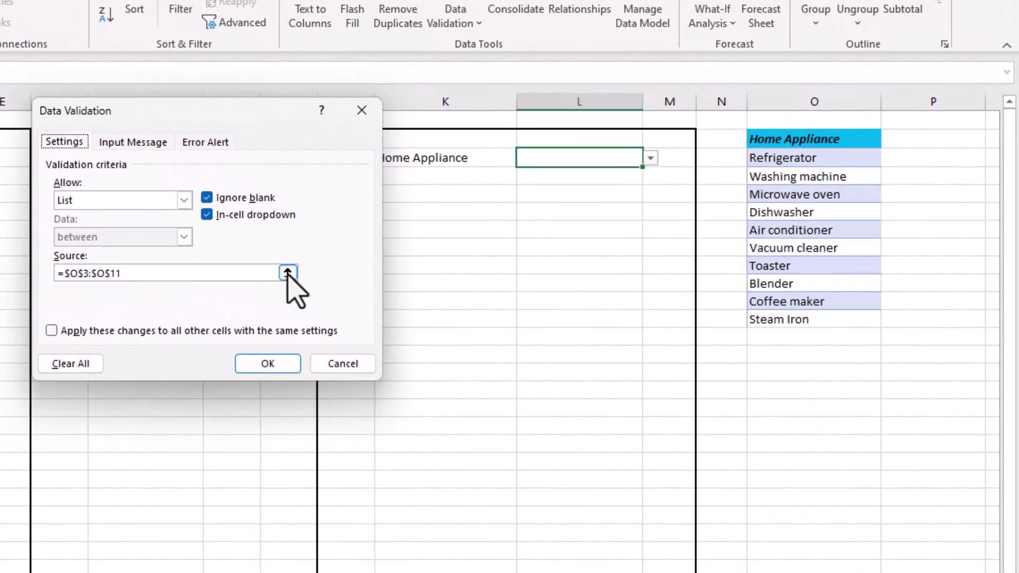
{"action": "left_click", "coordinate": [288, 273]}
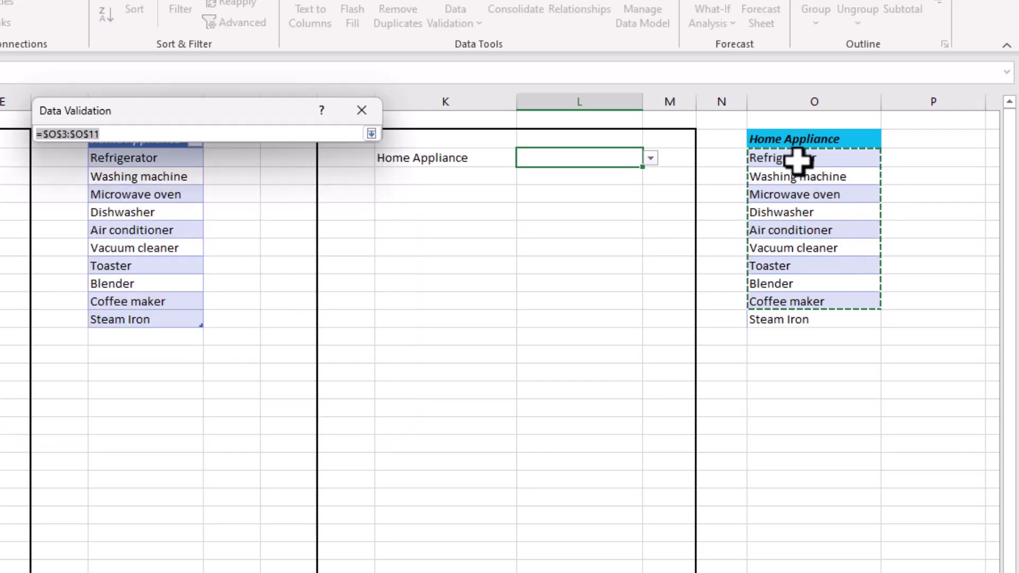
{"action": "left_click_drag", "start_coordinate": [801, 163], "coordinate": [793, 184]}
{"action": "left_click_drag", "start_coordinate": [784, 327], "coordinate": [783, 319]}
{"action": "left_click", "coordinate": [372, 134]}
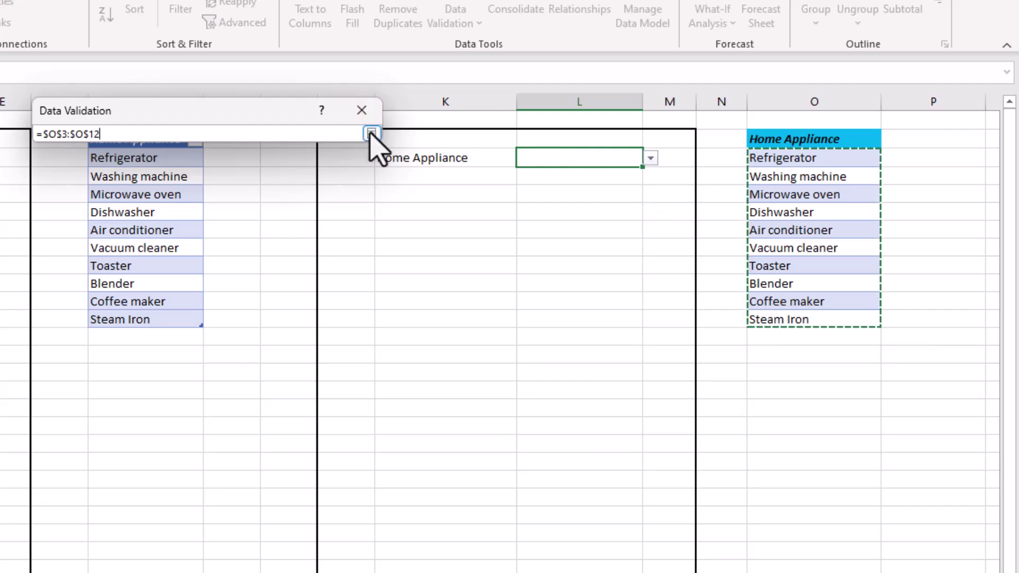
{"action": "left_click", "coordinate": [276, 367]}
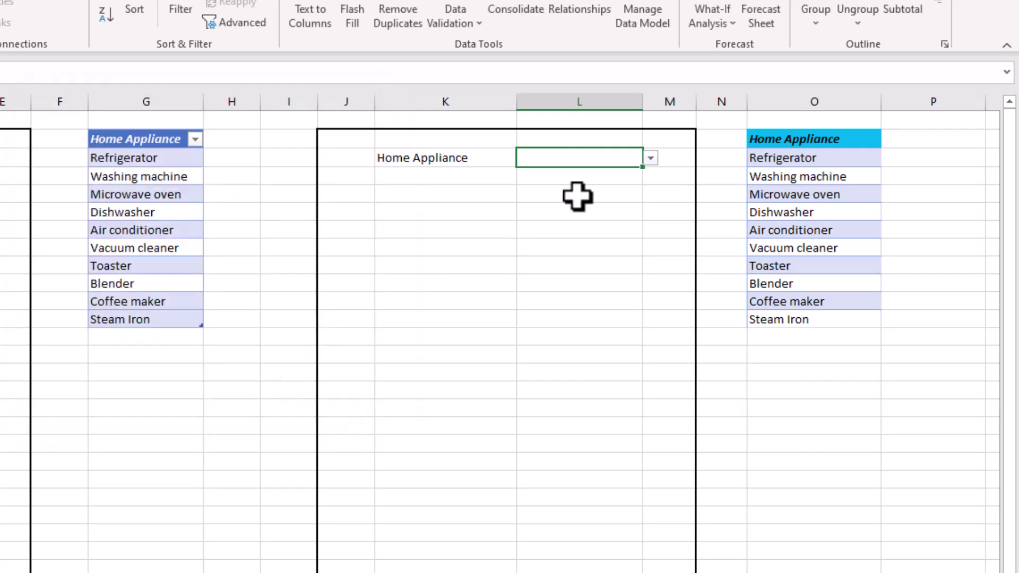
Look for Steam Iron in the range-based drop-down list of cell L3.
{"action": "left_click", "coordinate": [651, 157]}
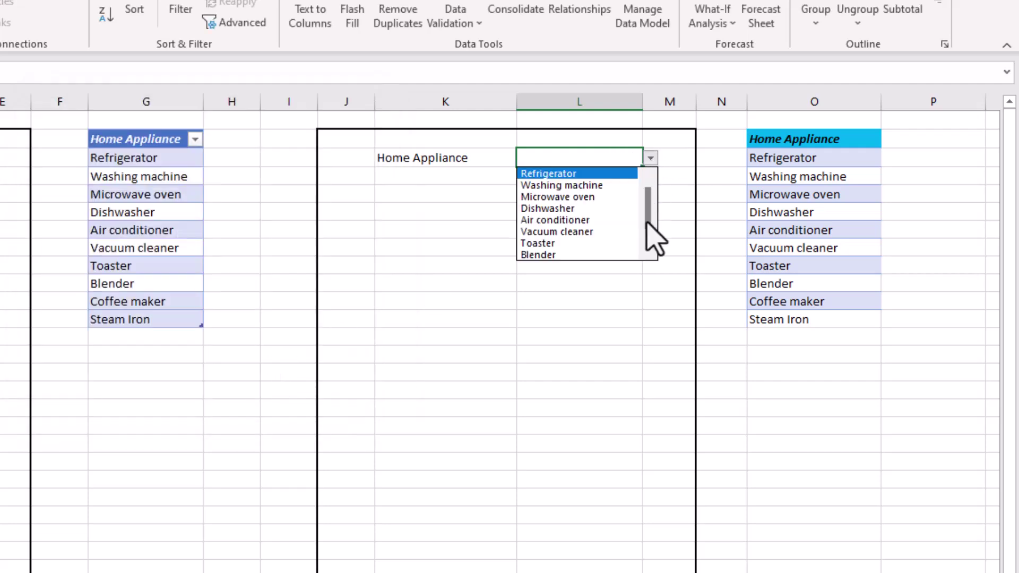
{"action": "scroll", "coordinate": [650, 233], "scroll_direction": "down", "scroll_amount": 1}
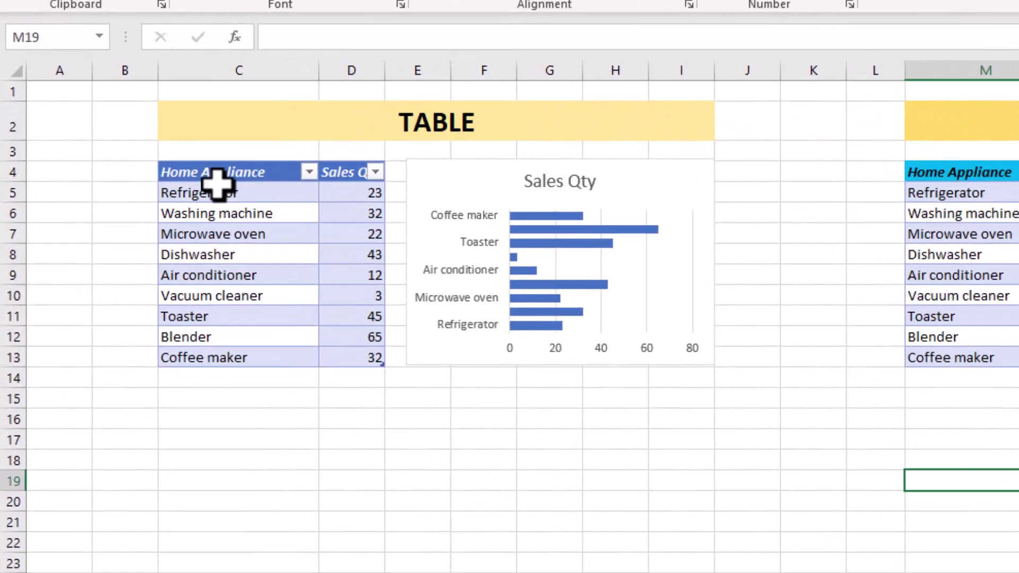
Add a Steam Iron row with a sales quantity of 36 directly below Coffee maker in the table.
{"action": "left_click", "coordinate": [132, 344]}
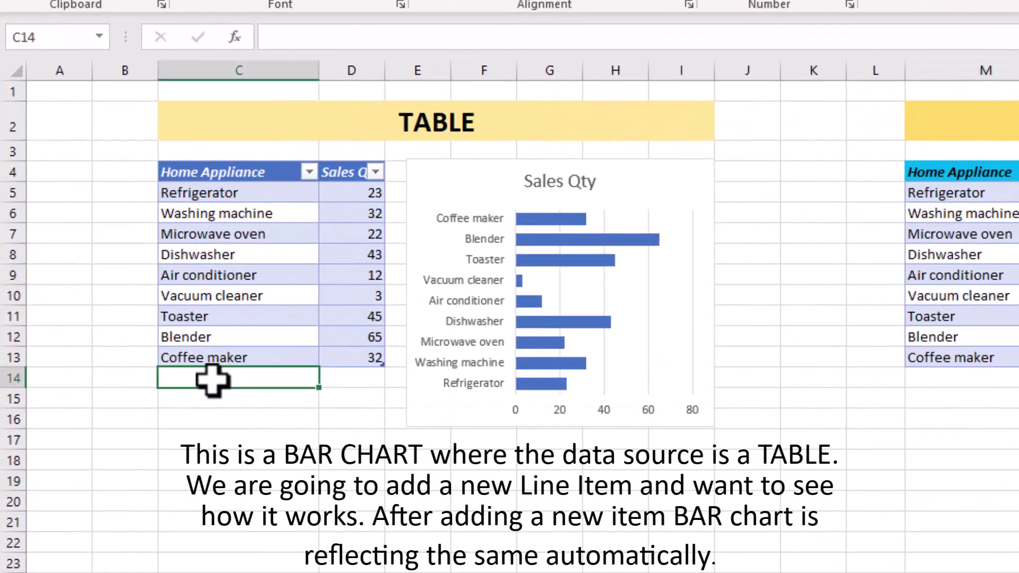
{"action": "type", "text": "Steam Iron"}
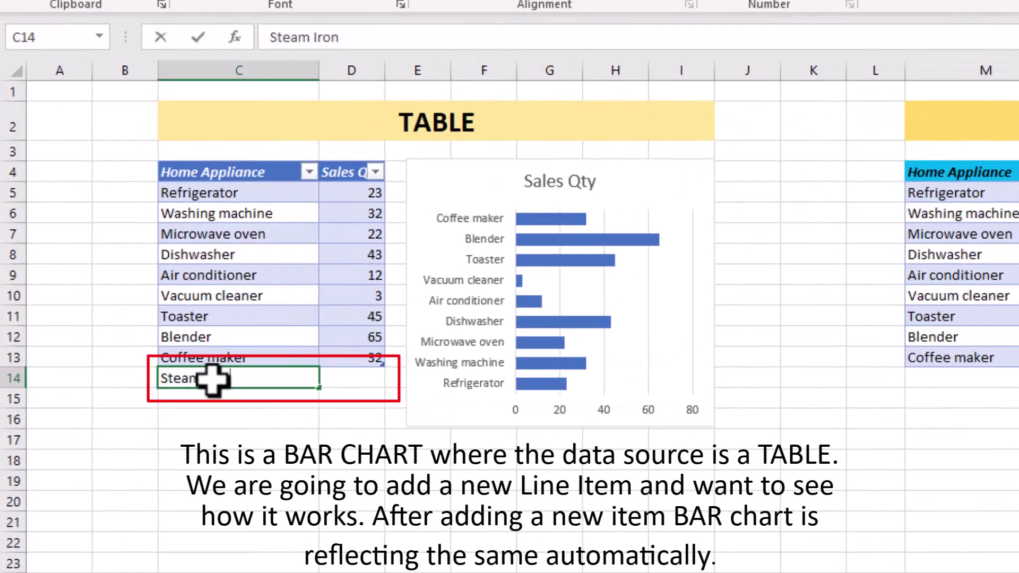
{"action": "key", "text": "Tab"}
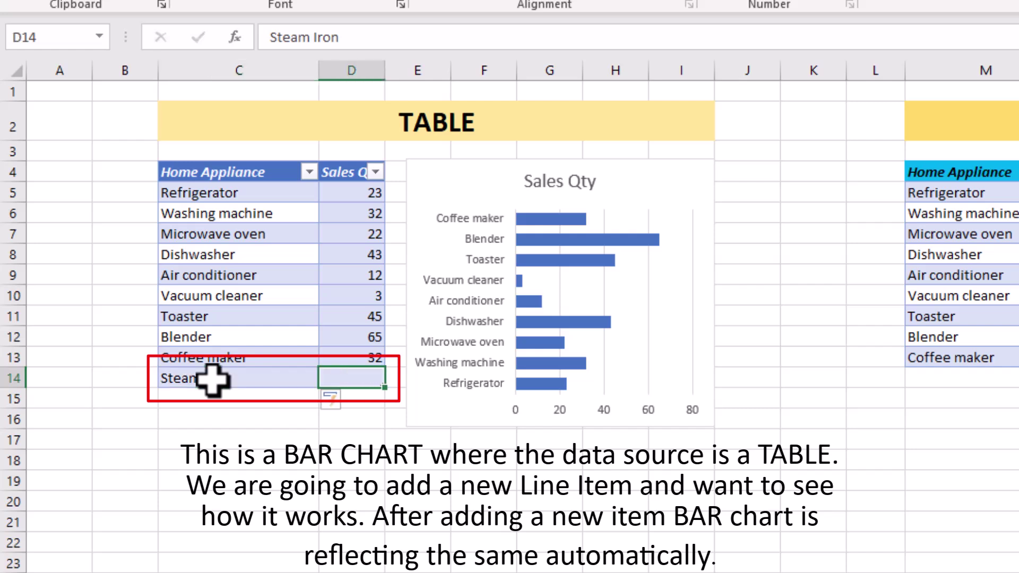
{"action": "type", "text": "32"}
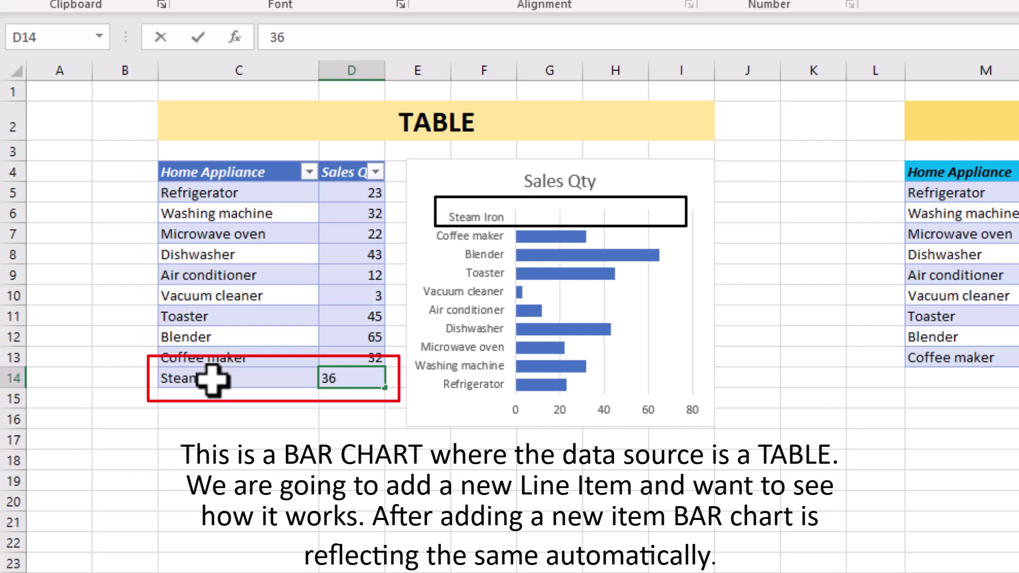
{"action": "key", "text": "Return"}
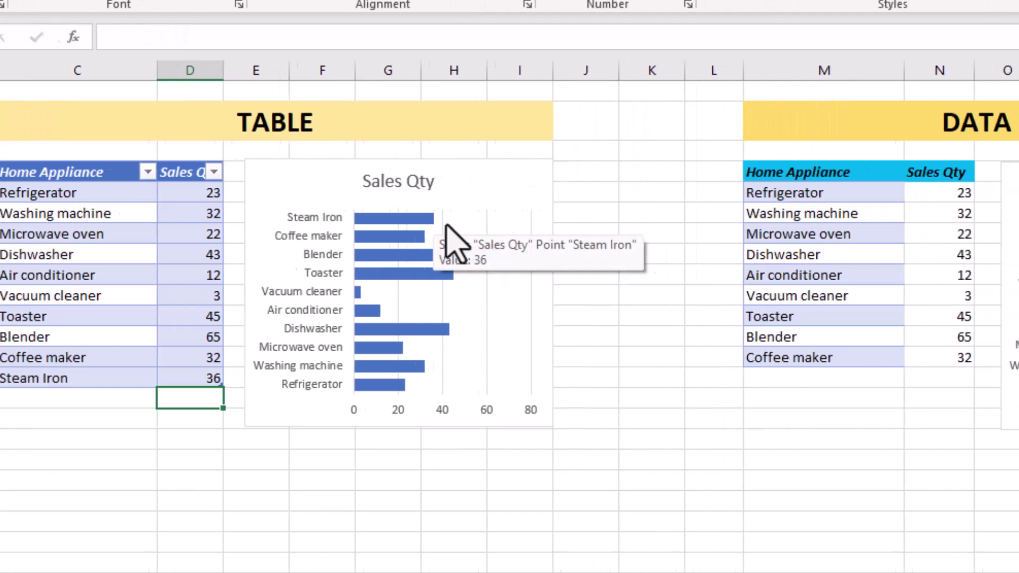
Add Steam Iron with a sales quantity of 36 in row 14 of the plain data range.
{"action": "left_click", "coordinate": [892, 378]}
{"action": "type", "text": "Ste"}
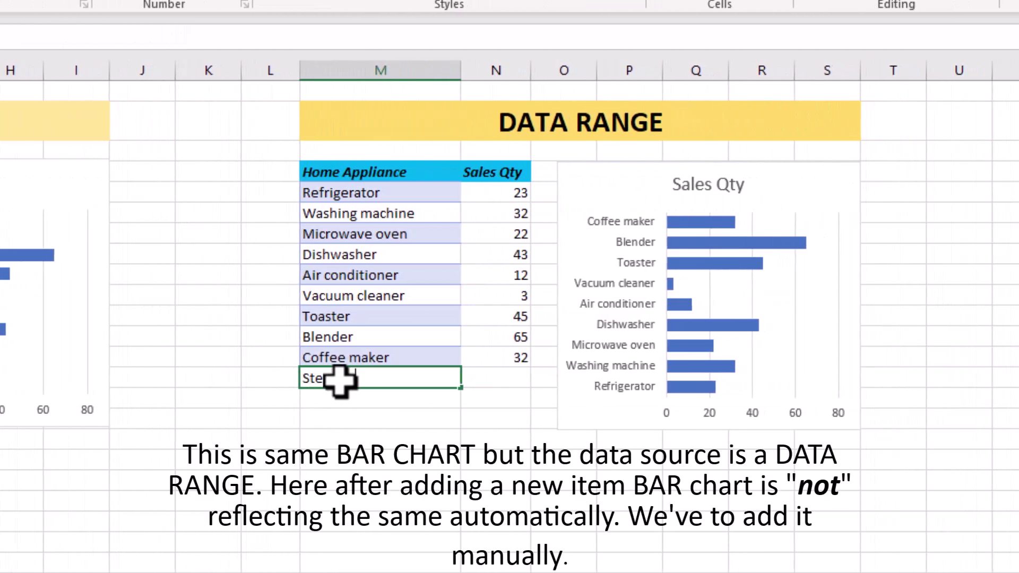
{"action": "type", "text": "am iron"}
{"action": "key", "text": "Tab"}
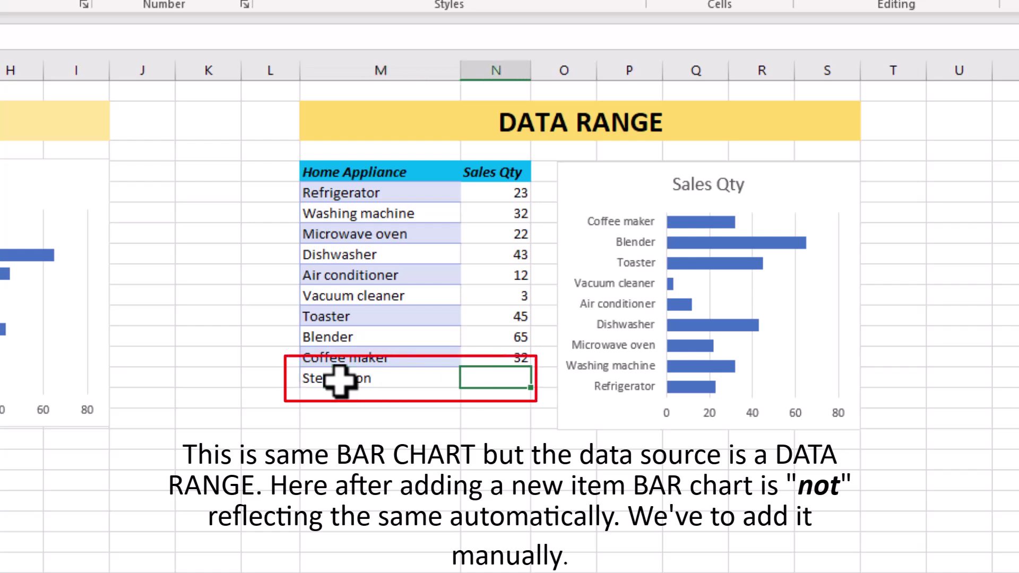
{"action": "type", "text": "36"}
{"action": "key", "text": "Tab"}
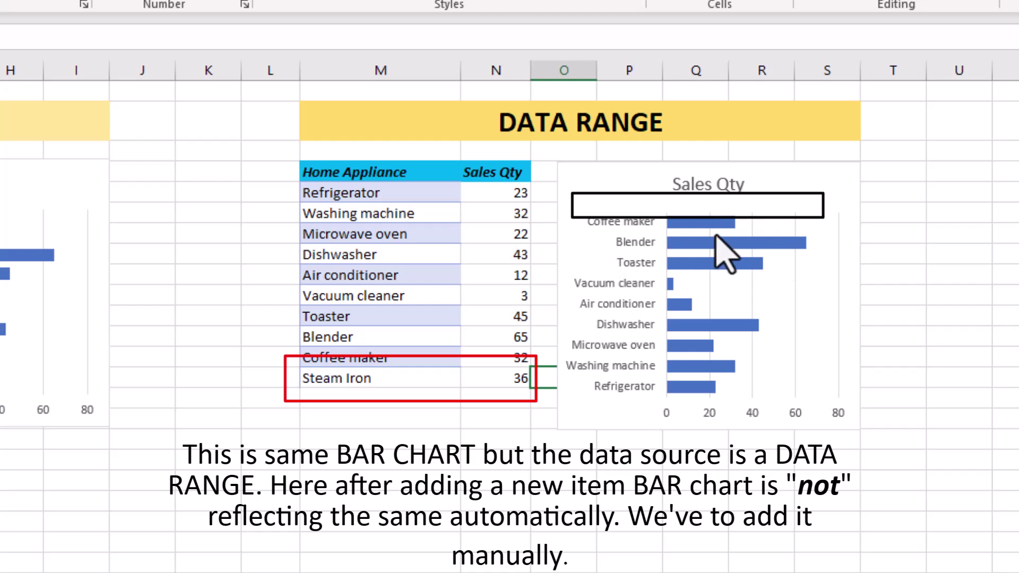
Extend the source of the data range's Sales Qty bar chart to $M$4:$N$14 on Sheet3 (2).
{"action": "left_click", "coordinate": [689, 244]}
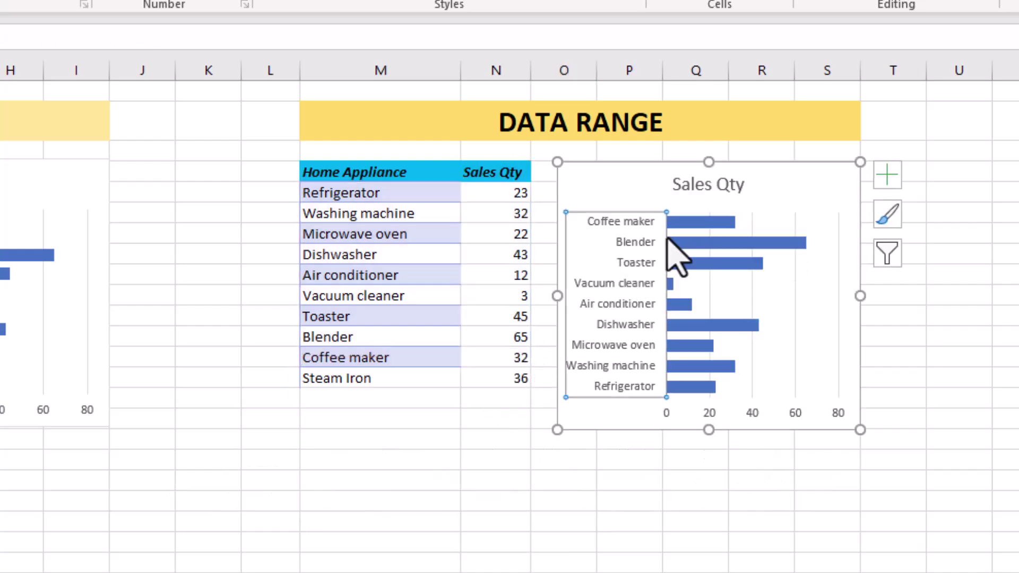
{"action": "right_click", "coordinate": [714, 226]}
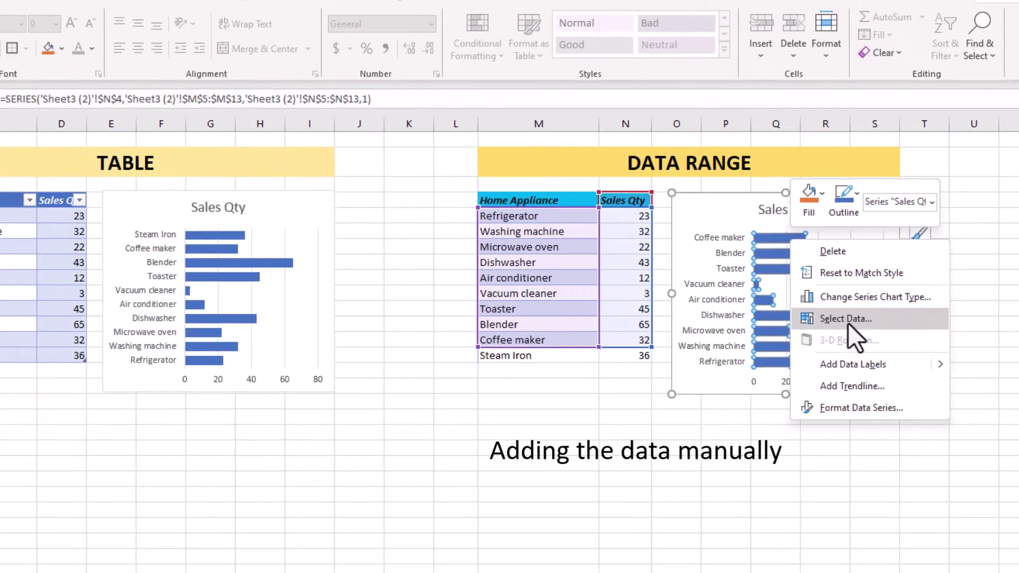
{"action": "left_click", "coordinate": [849, 318]}
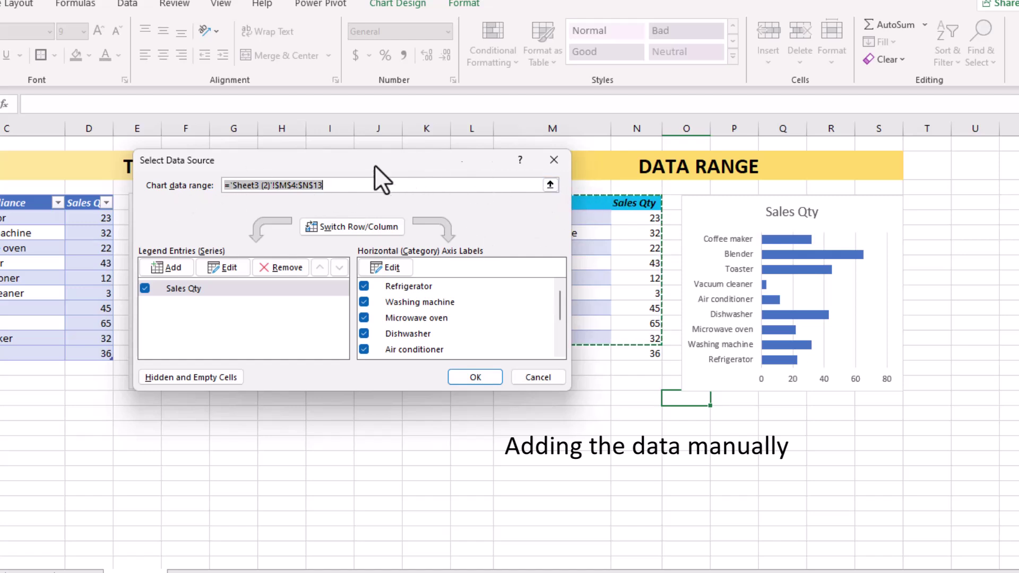
{"action": "left_click_drag", "start_coordinate": [376, 163], "coordinate": [229, 162]}
{"action": "left_click_drag", "start_coordinate": [511, 203], "coordinate": [637, 348]}
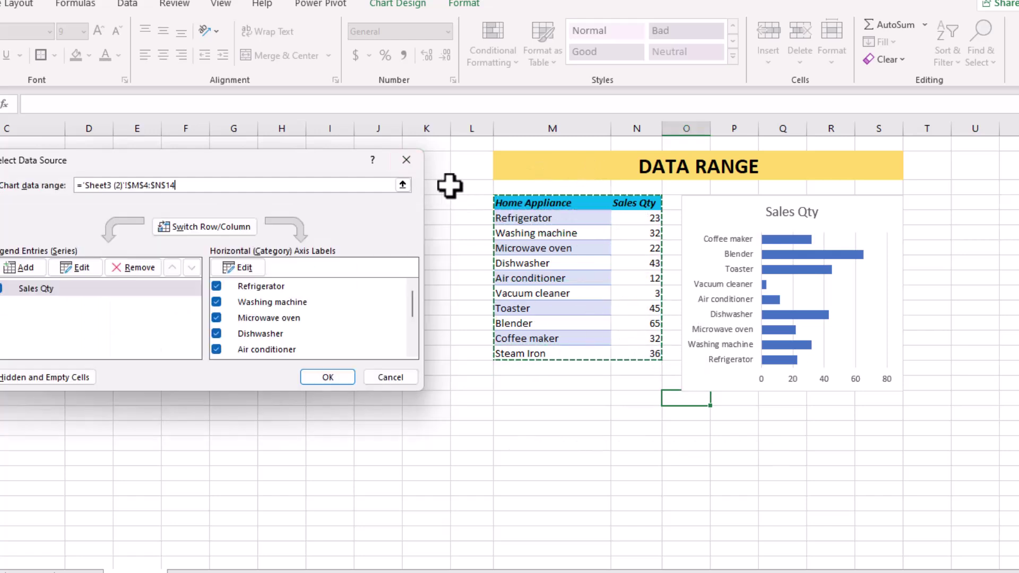
{"action": "left_click", "coordinate": [330, 383]}
{"action": "left_click", "coordinate": [722, 431]}
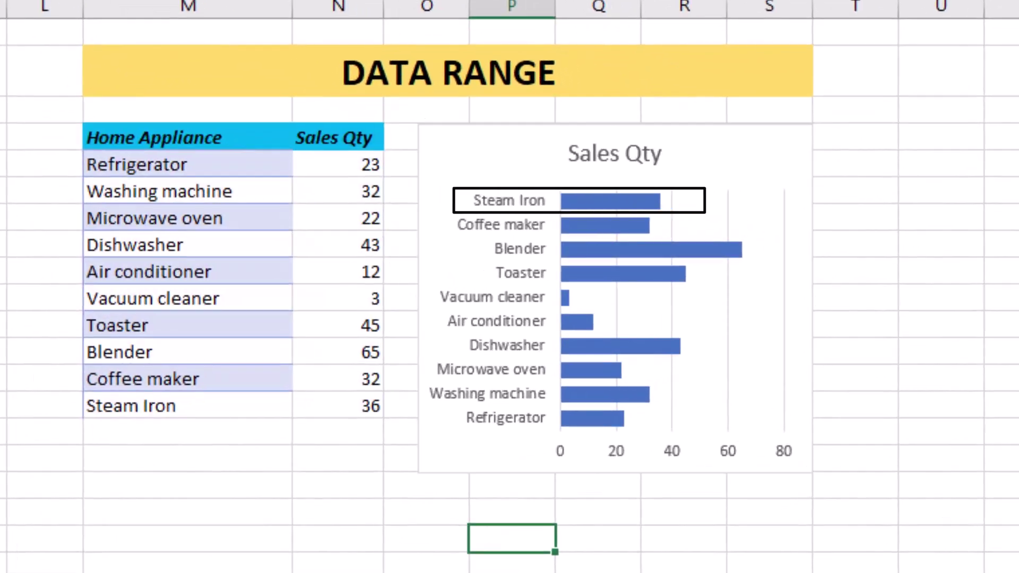